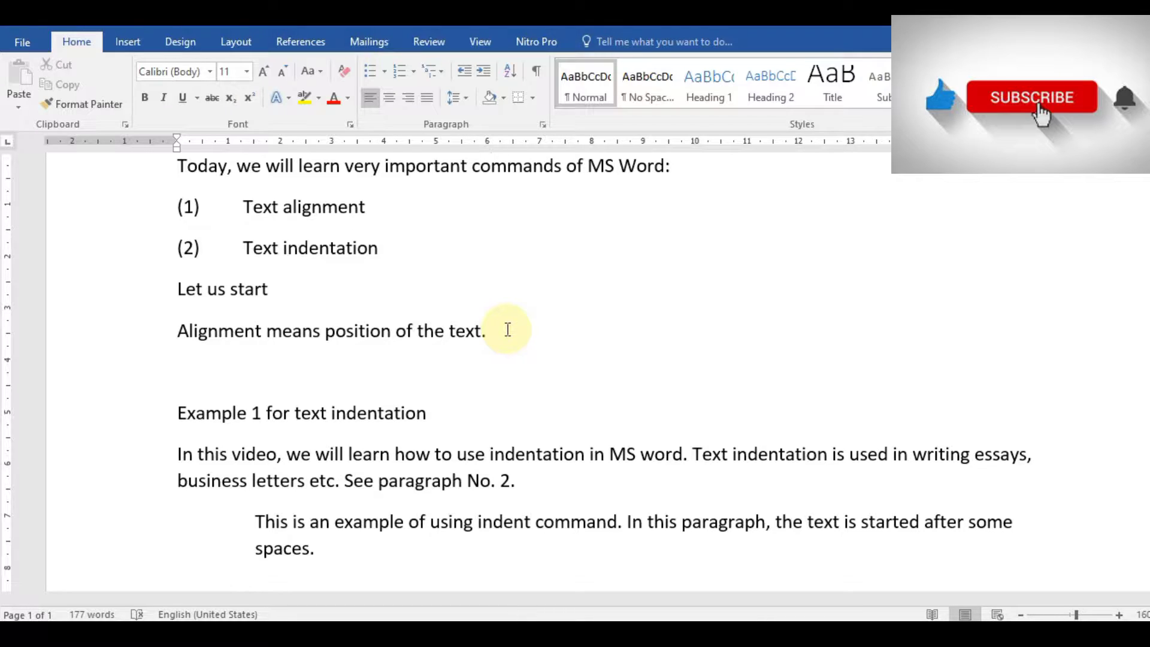
Write "Left alignment, center alignment, right alignment, justified" on the line below "Alignment means position of the text.".
{"action": "key", "text": "Down"}
{"action": "key", "text": "Down"}
{"action": "key", "text": "Down"}
{"action": "key", "text": "Down"}
{"action": "left_click", "coordinate": [508, 330], "text": "shift"}
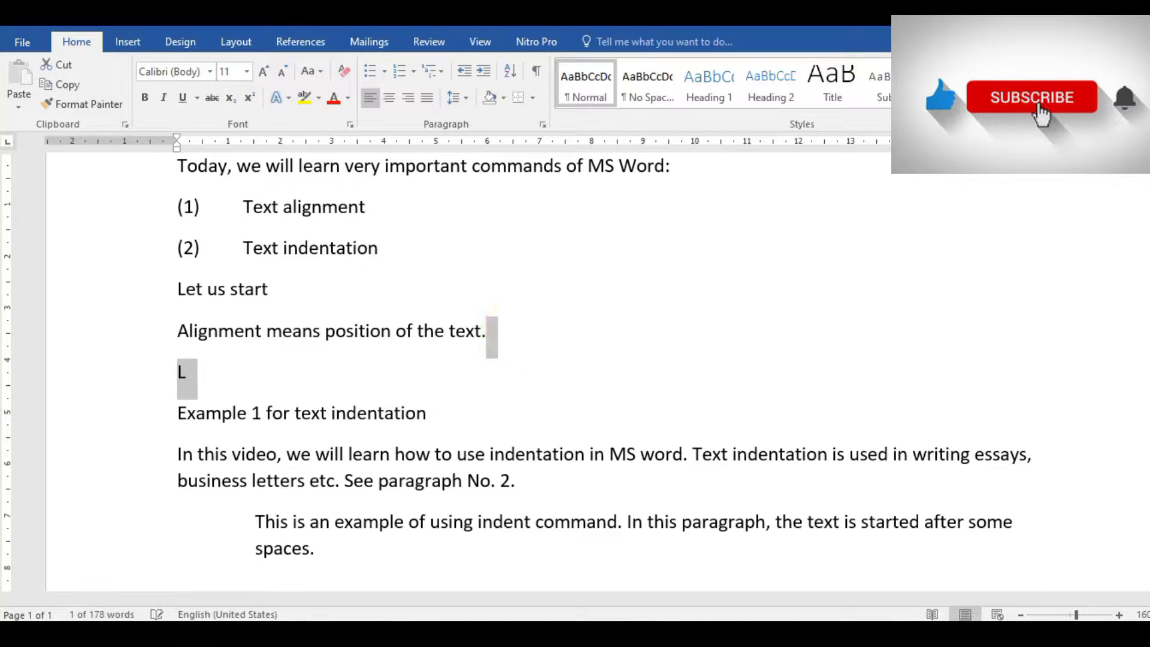
{"action": "type", "text": "eft"}
{"action": "key", "text": "ctrl+z"}
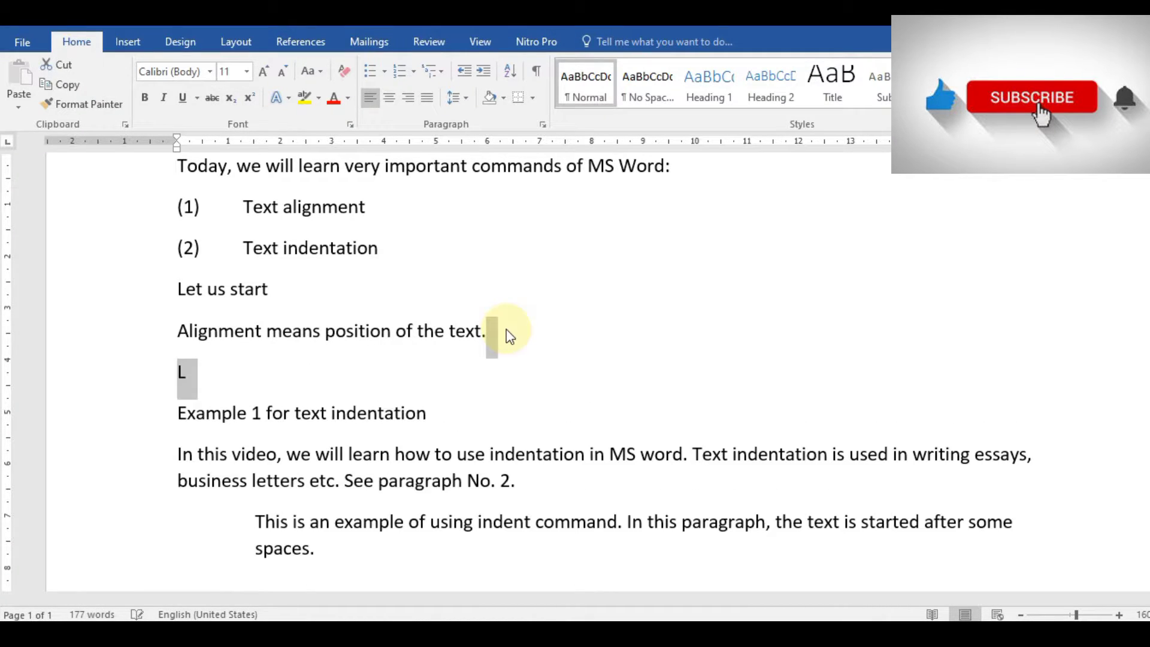
{"action": "key", "text": "Right"}
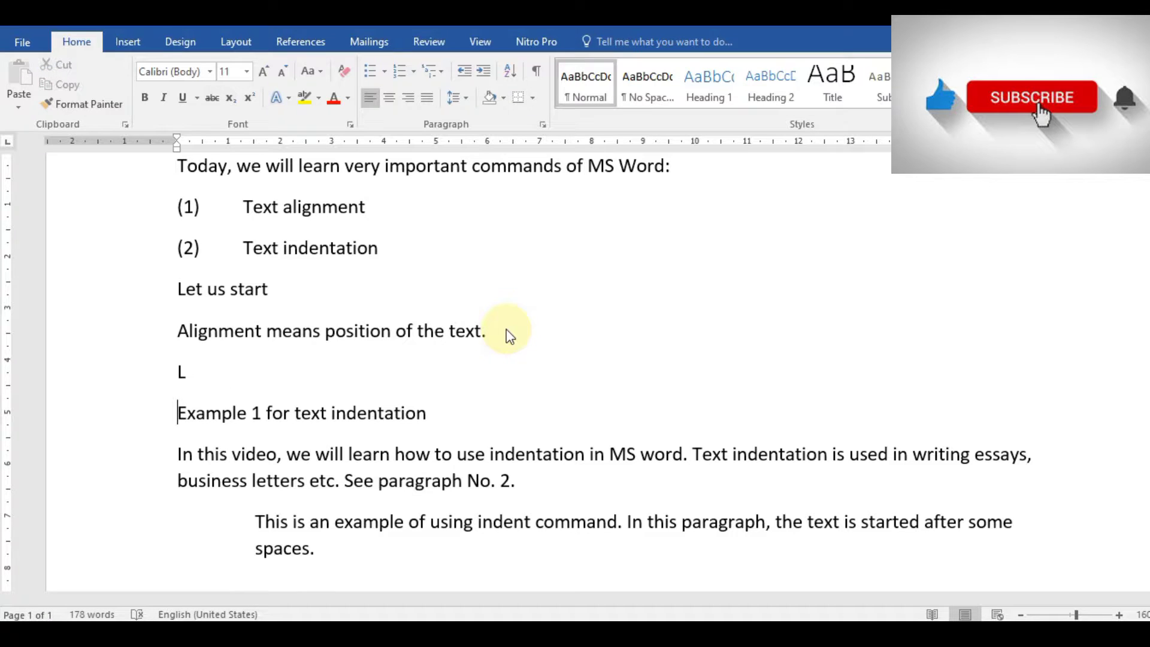
{"action": "key", "text": "Left"}
{"action": "type", "text": "eft "}
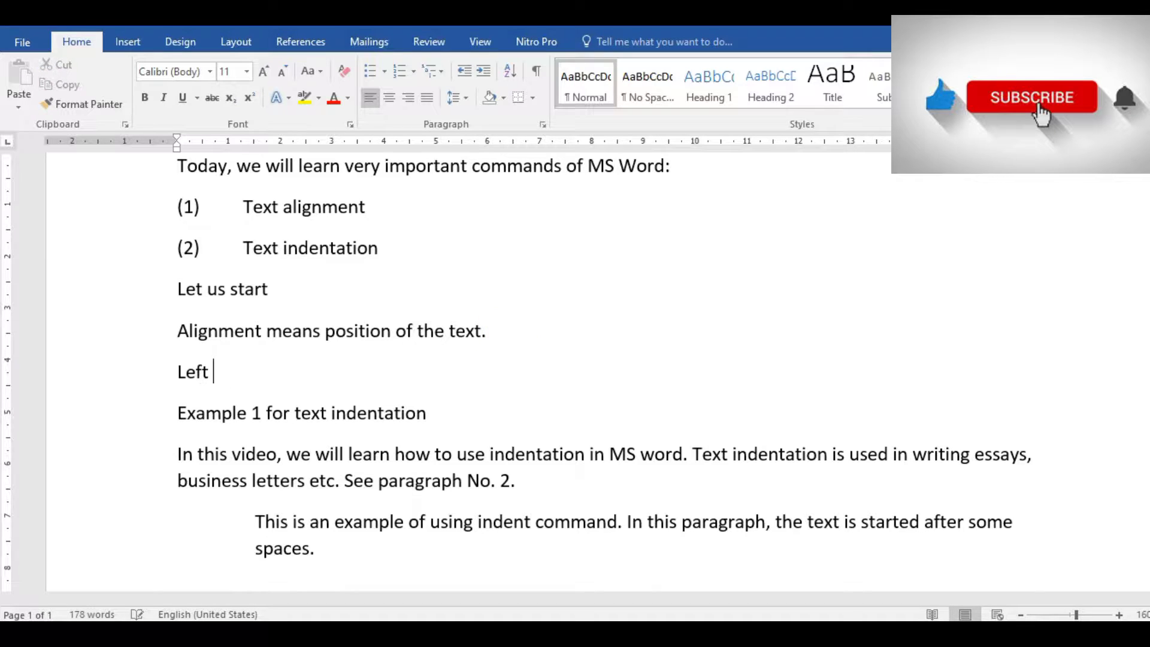
{"action": "type", "text": "alignment"}
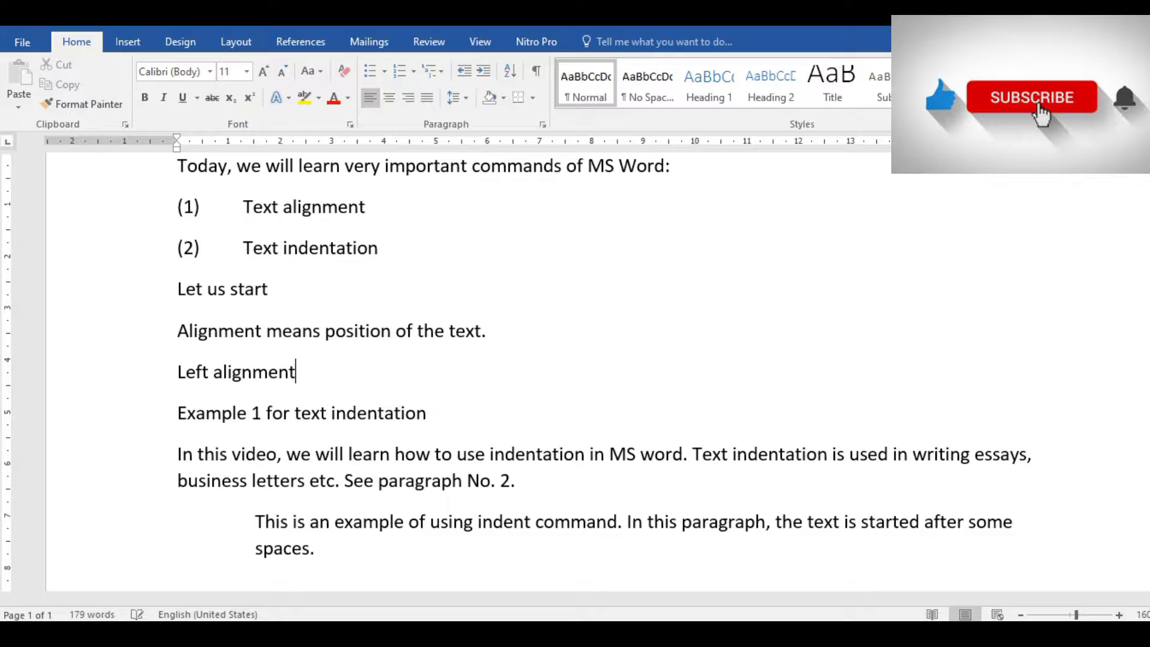
{"action": "type", "text": ", center alignment, "}
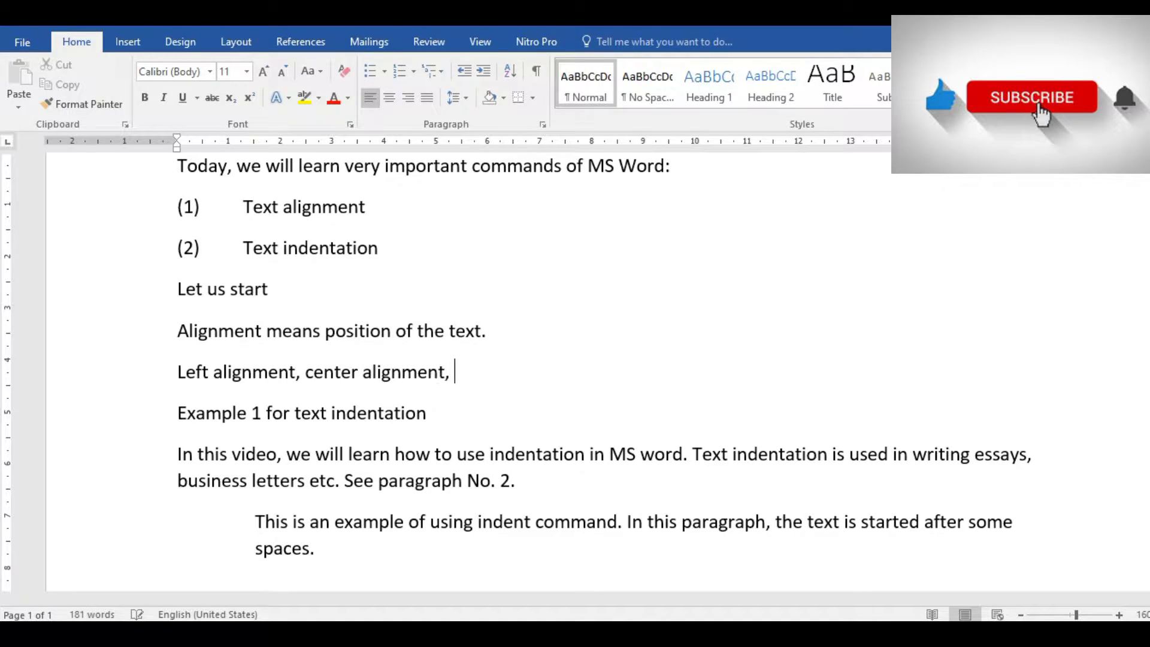
{"action": "type", "text": "right al"}
{"action": "type", "text": "ignment, "}
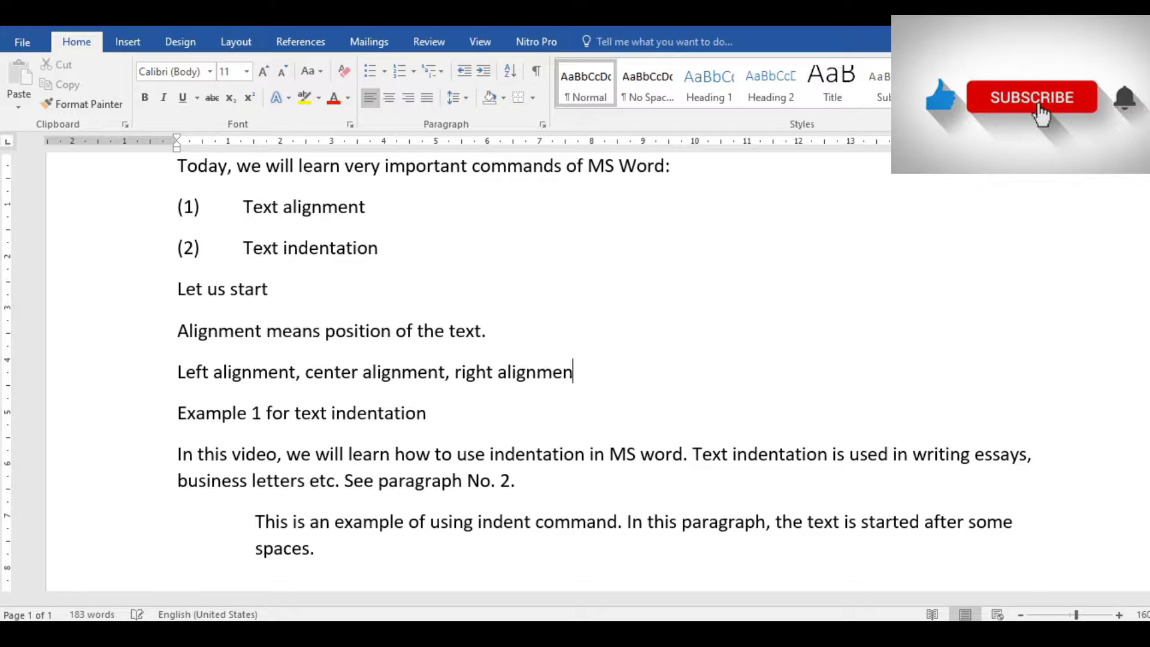
{"action": "type", "text": "justified"}
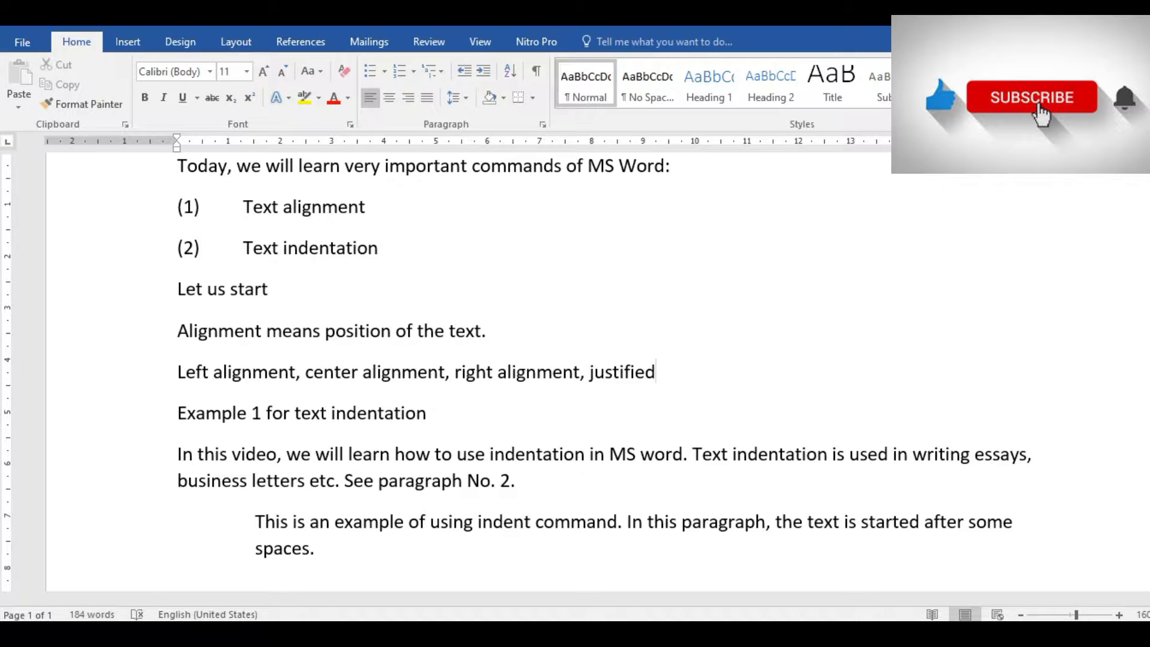
Add a paragraph reading "By default, it is left alignment." followed by an empty line.
{"action": "key", "text": "Return"}
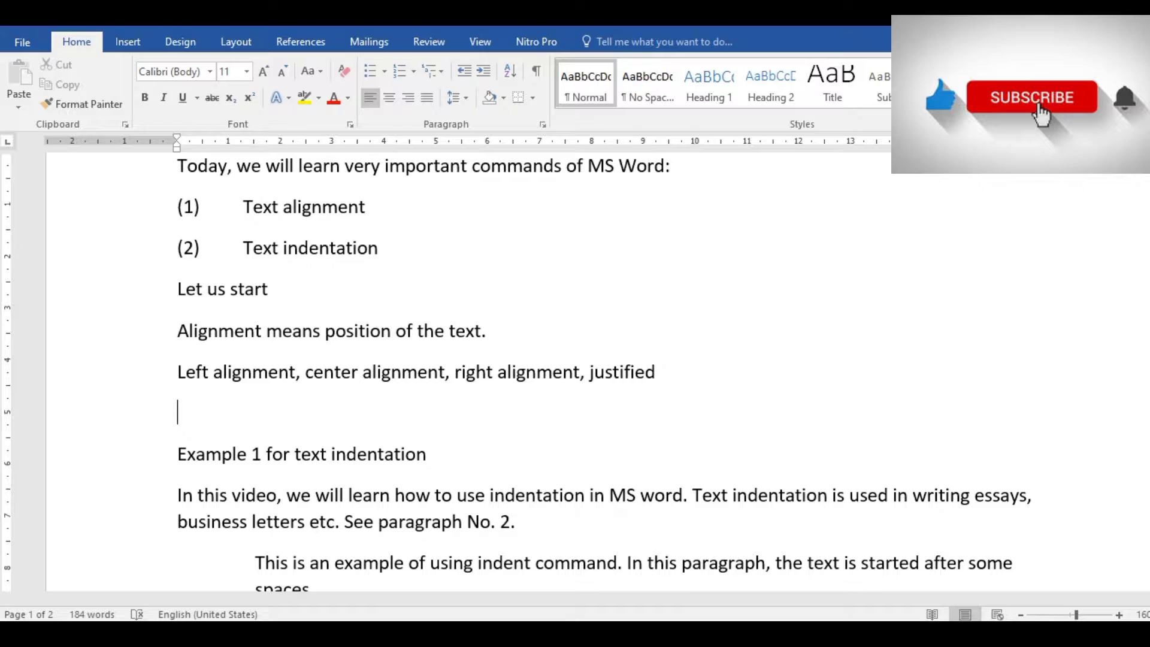
{"action": "type", "text": "B"}
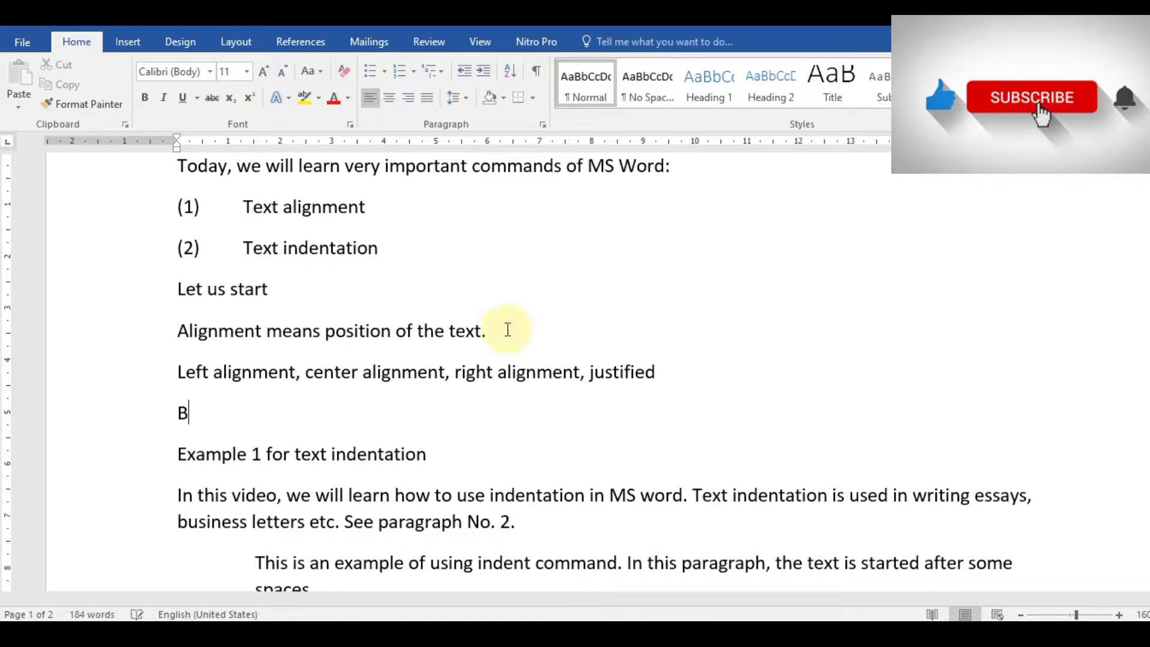
{"action": "type", "text": "y default, "}
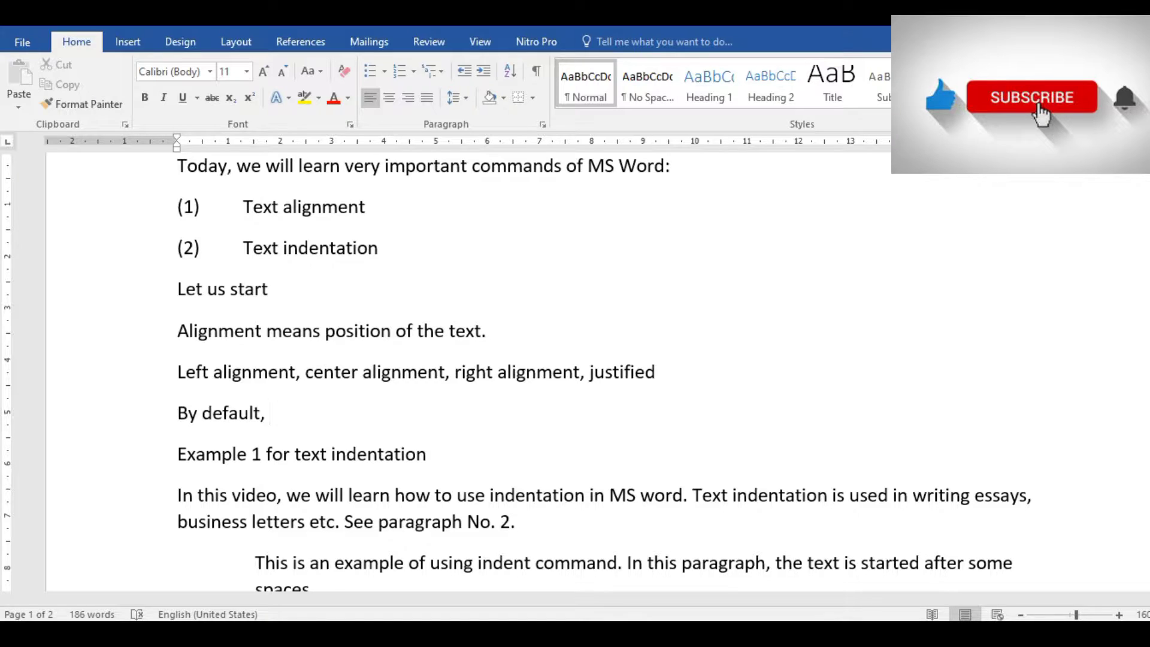
{"action": "type", "text": "it is left align"}
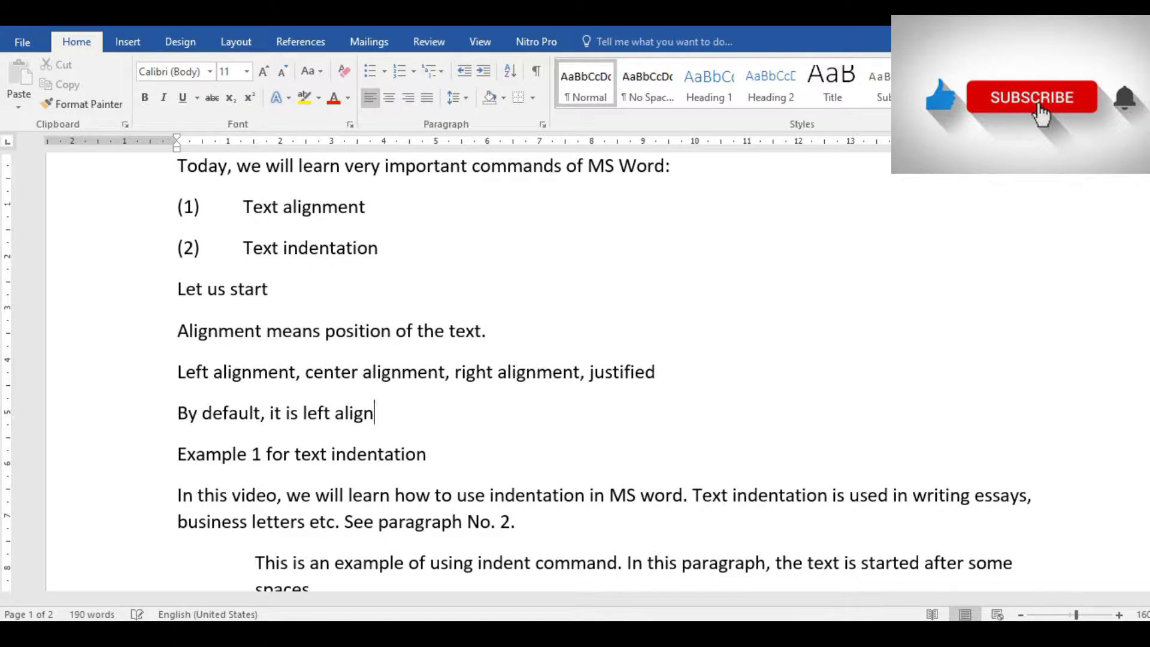
{"action": "type", "text": "ment."}
{"action": "key", "text": "Return"}
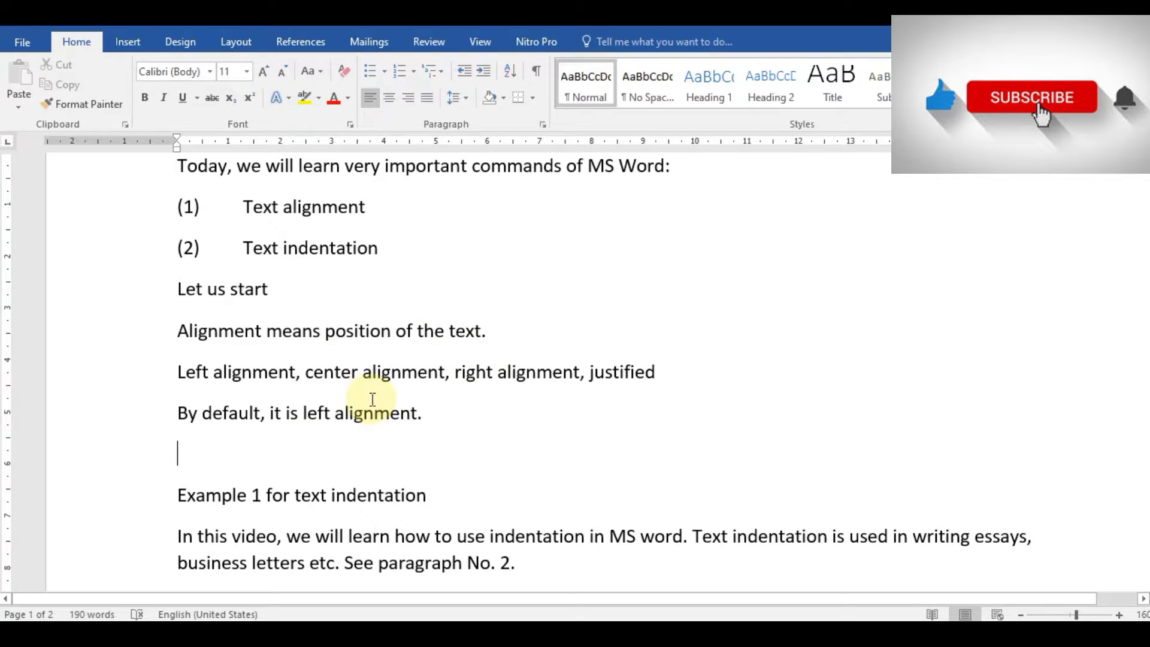
Try center and right alignment on the "Example 1 for text indentation" heading, then return it to left alignment.
{"action": "key", "text": "Up"}
{"action": "key", "text": "Down"}
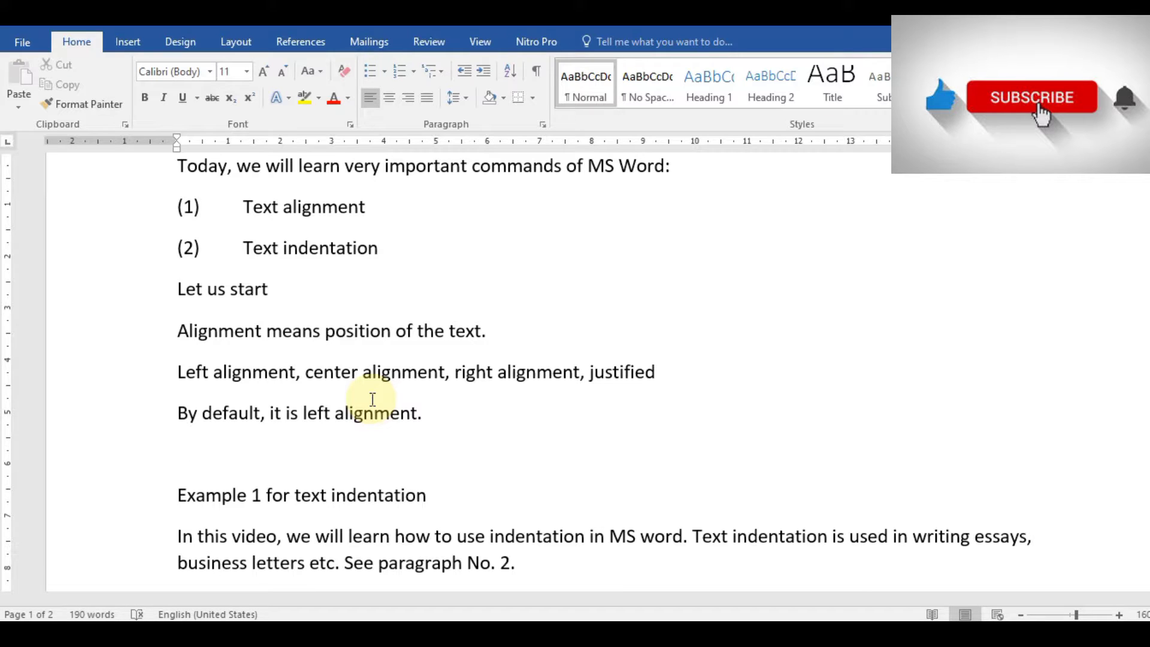
{"action": "key", "text": "Down"}
{"action": "key", "text": "Right"}
{"action": "key", "text": "Right"}
{"action": "key", "text": "Right"}
{"action": "key", "text": "Right"}
{"action": "key", "text": "Right"}
{"action": "key", "text": "Right"}
{"action": "key", "text": "Right"}
{"action": "key", "text": "Right"}
{"action": "key", "text": "Right"}
{"action": "key", "text": "Right"}
{"action": "key", "text": "Right"}
{"action": "key", "text": "Right"}
{"action": "key", "text": "Right"}
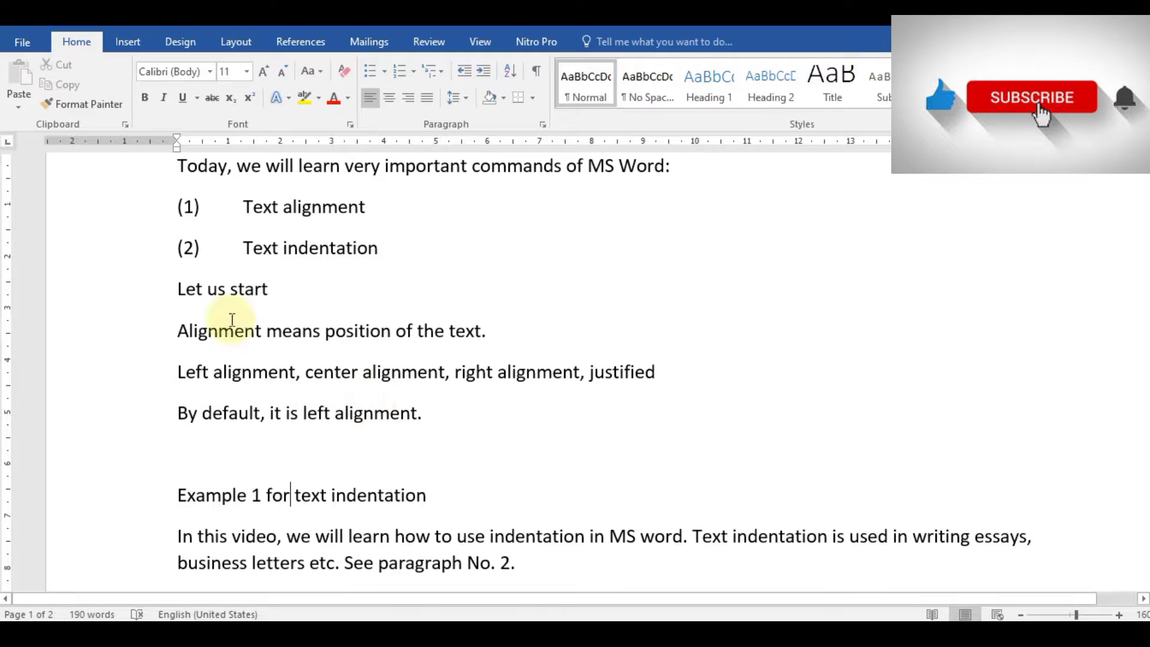
{"action": "left_click", "coordinate": [391, 97]}
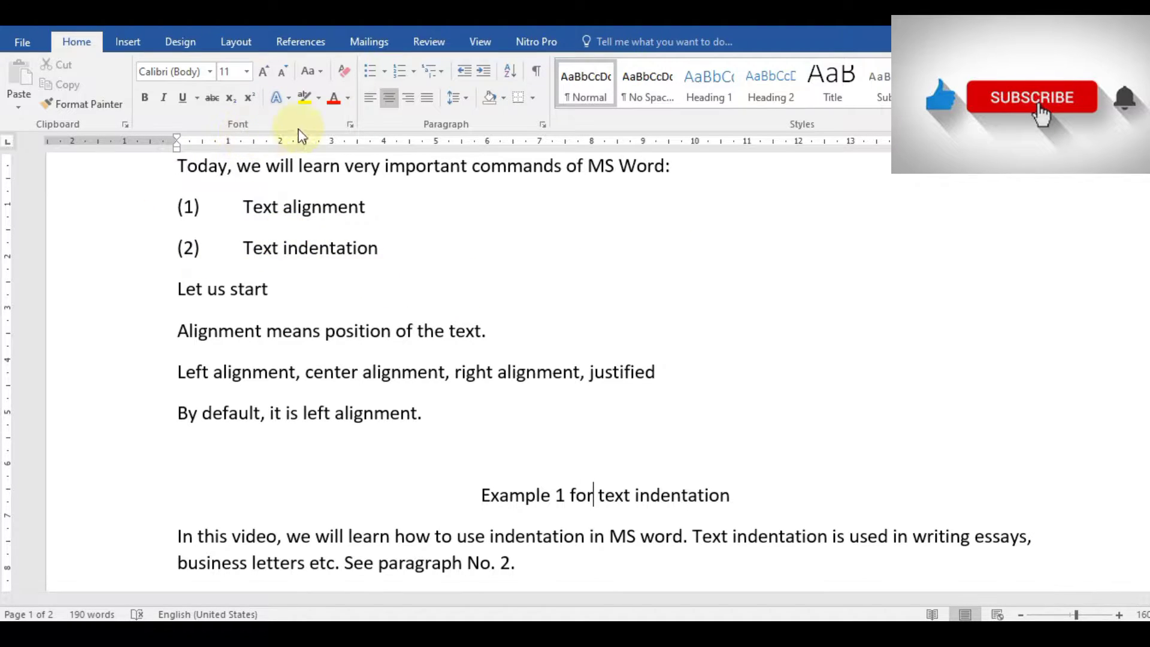
{"action": "left_click", "coordinate": [408, 99]}
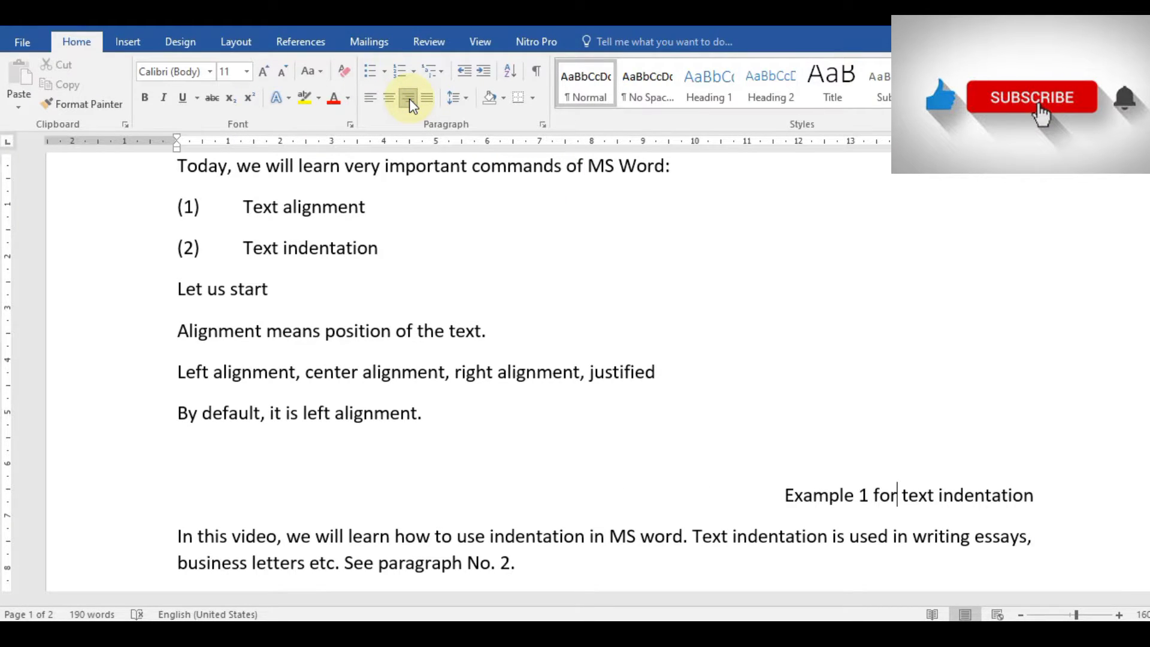
{"action": "left_click", "coordinate": [373, 97]}
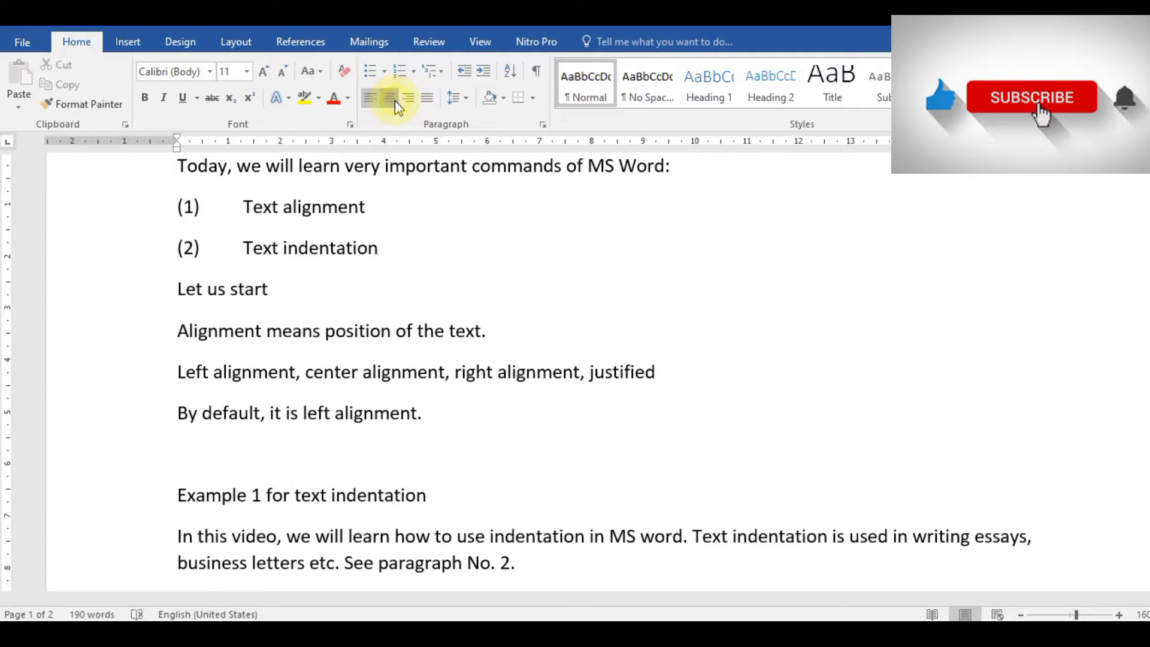
Cycle the example heading once more through center, right and left alignment.
{"action": "left_click", "coordinate": [395, 99]}
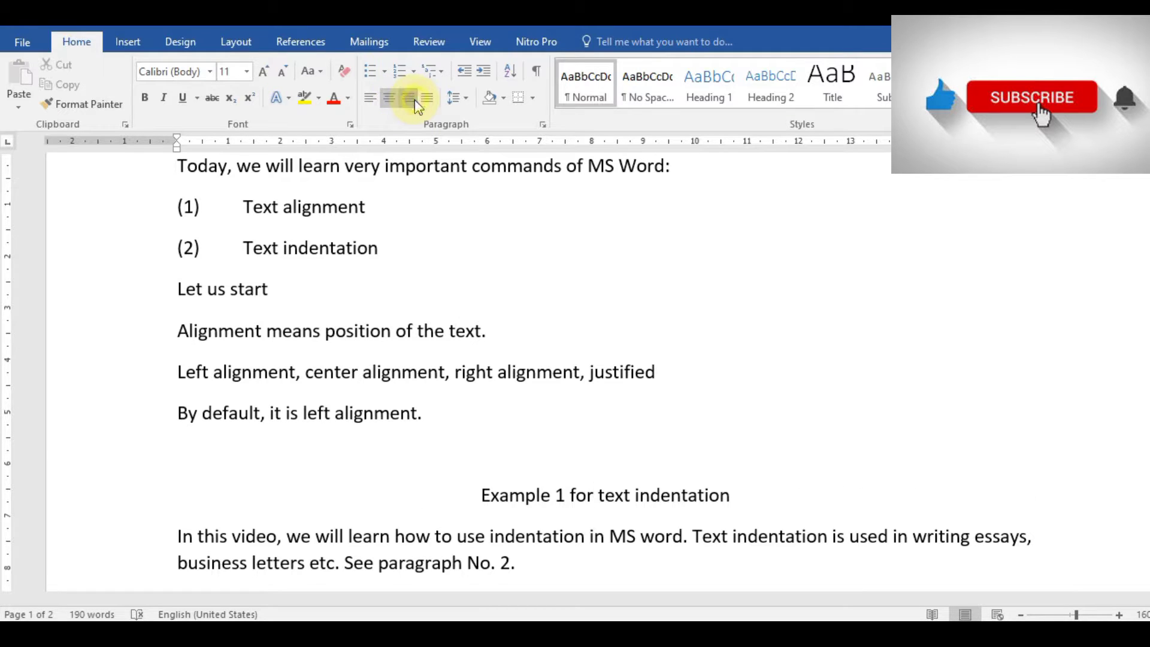
{"action": "left_click", "coordinate": [415, 100]}
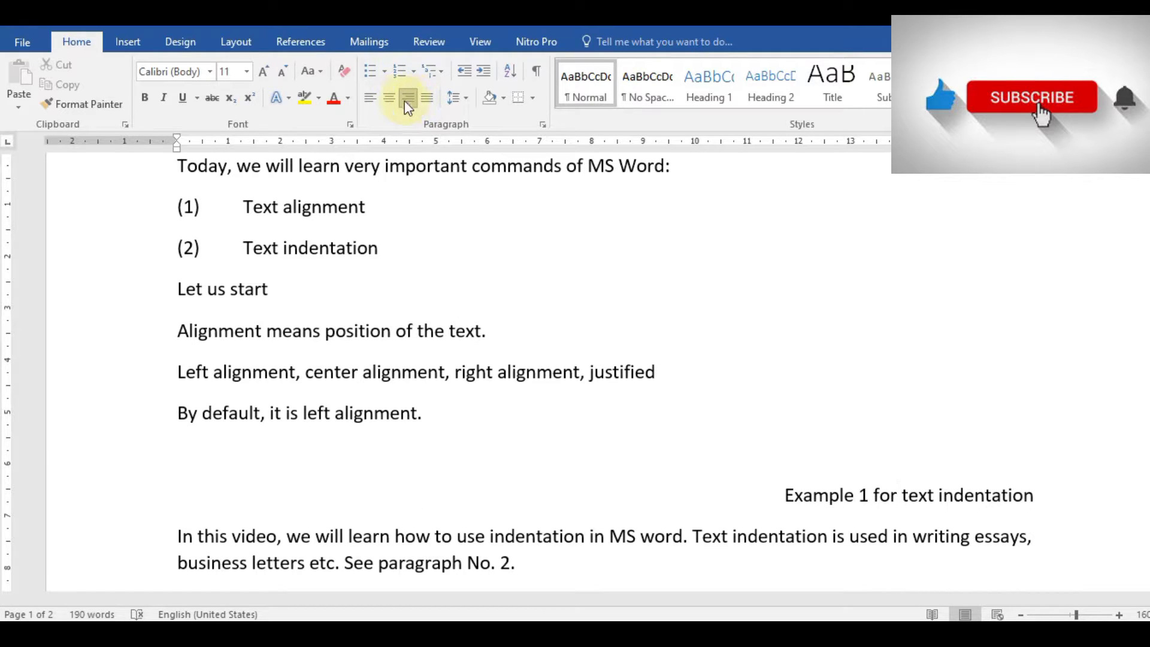
{"action": "left_click", "coordinate": [373, 98]}
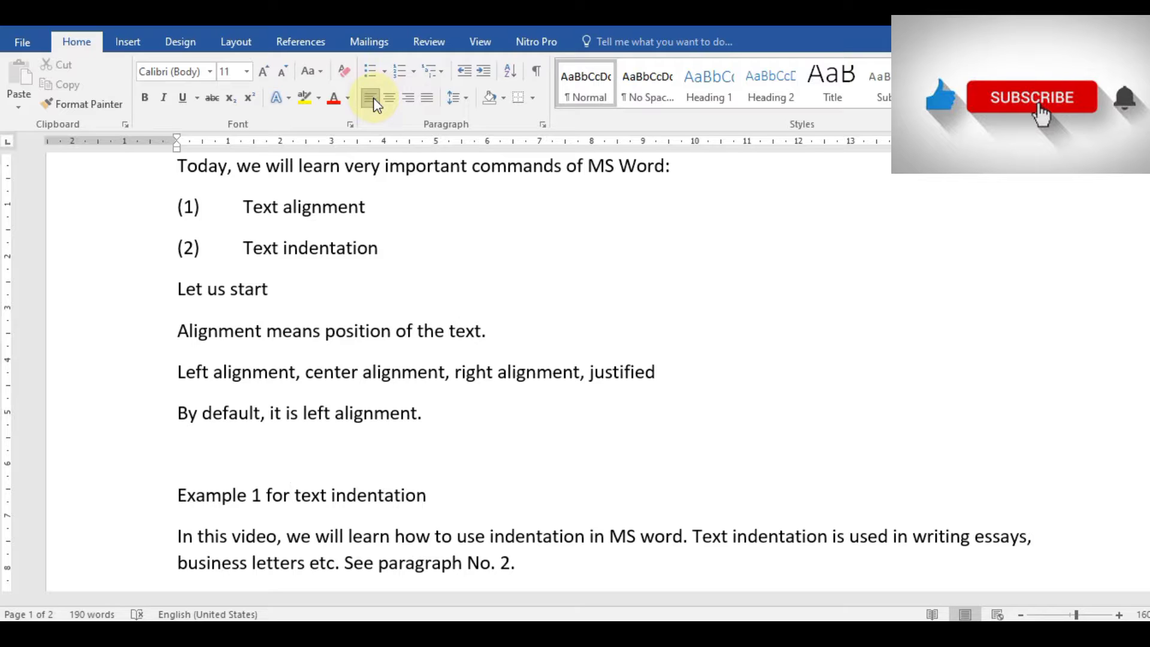
Append random filler words after "See paragraph No. 2." so the paragraph extends onto a third line.
{"action": "left_click", "coordinate": [547, 560]}
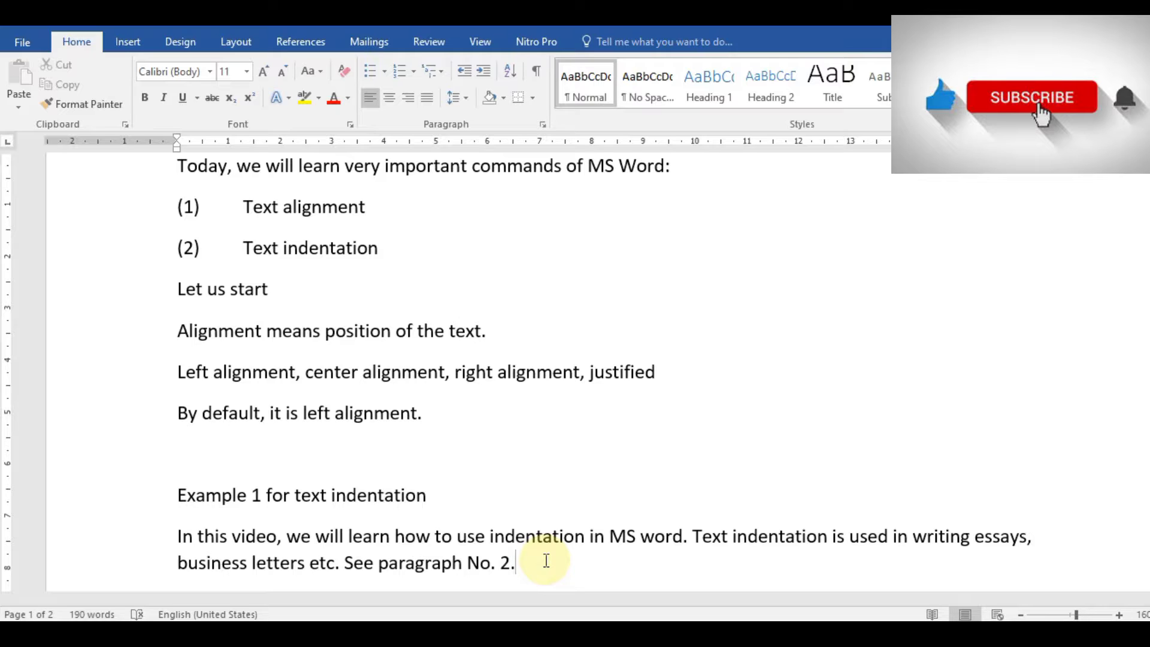
{"action": "type", "text": "letters etc. See paragraph No. 2. Sdjklsjklse dfljklsdf "}
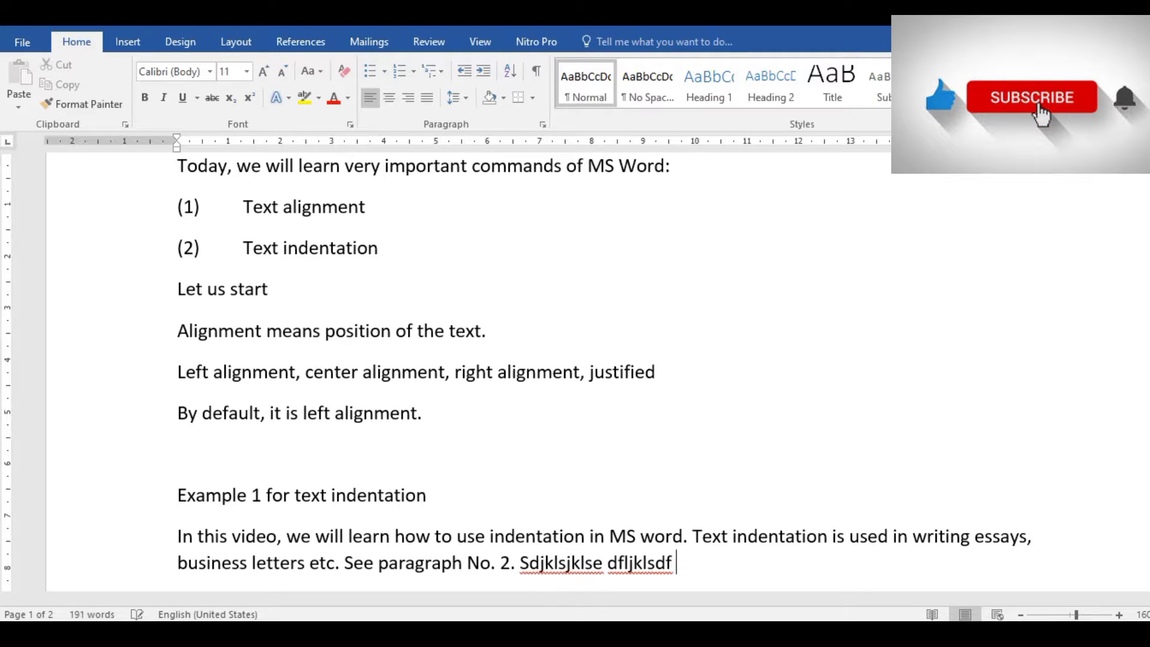
{"action": "type", "text": "sdfklsdfkl sdfkl sdfsdfjkl sdfsdfjkl "}
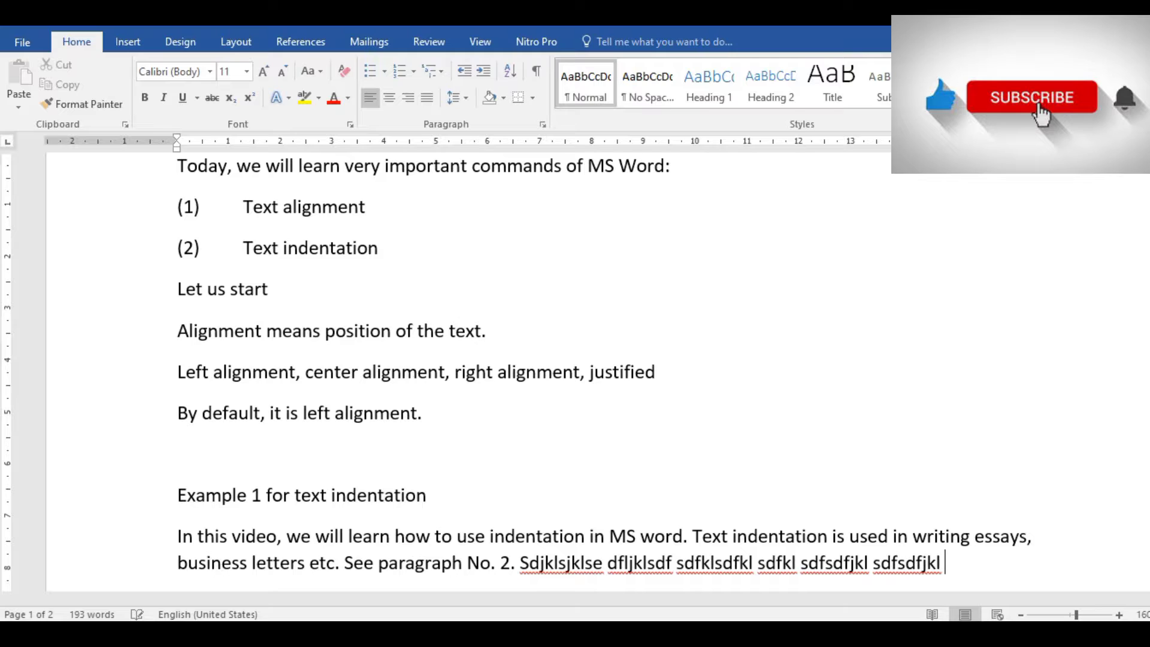
{"action": "type", "text": "dklsdkl sdklsfkl"}
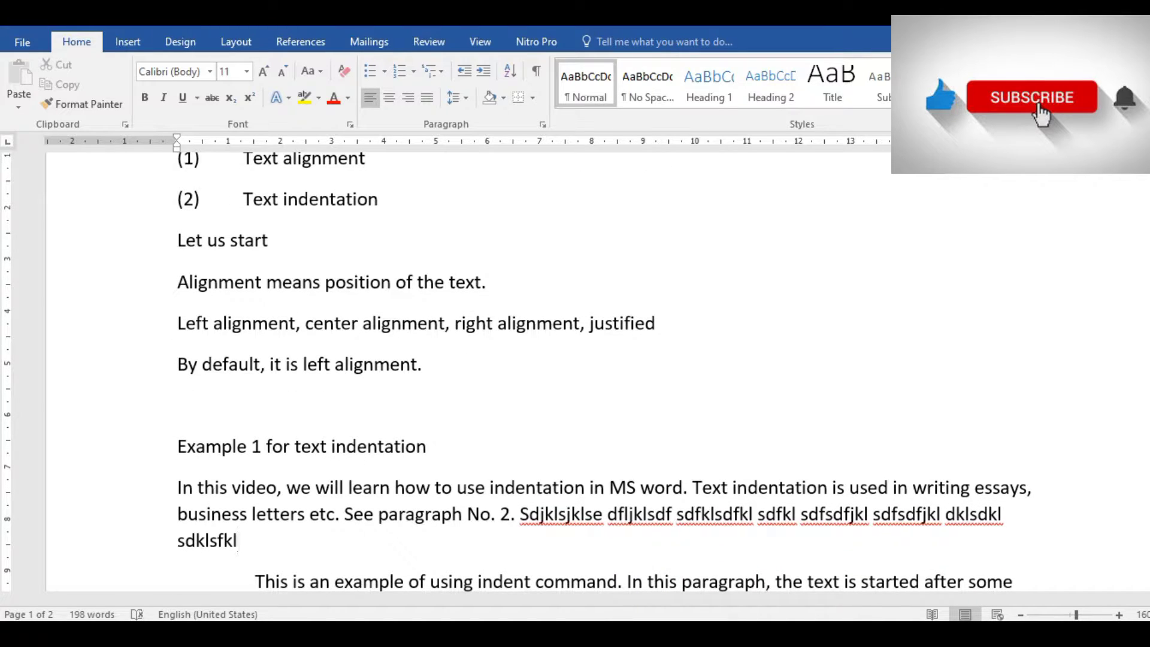
{"action": "type", "text": " dlklsdf sdfjklsdjkl"}
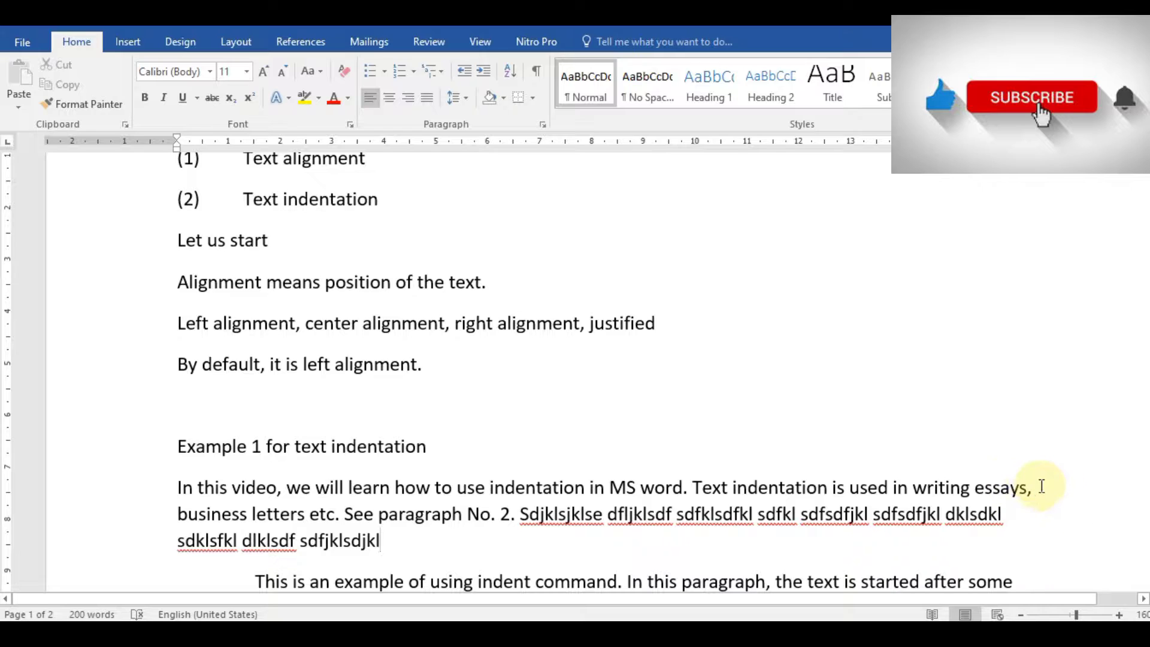
Justify the paragraph beginning "In this video, we will learn how to use indentation".
{"action": "left_click", "coordinate": [955, 515]}
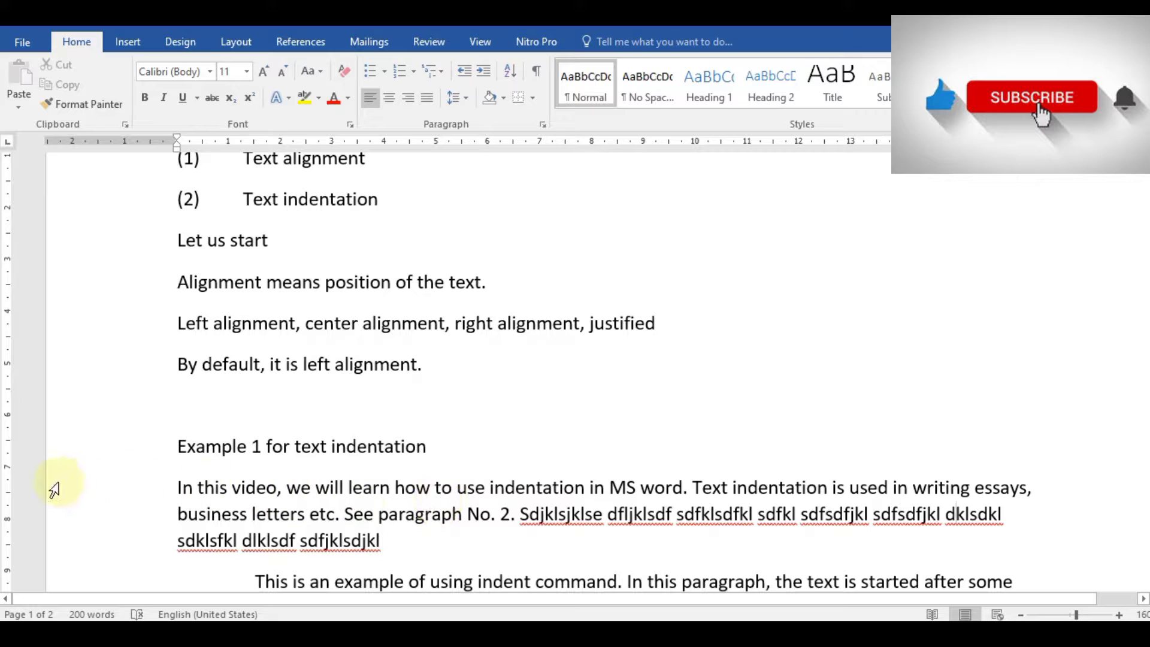
{"action": "left_click", "coordinate": [397, 533]}
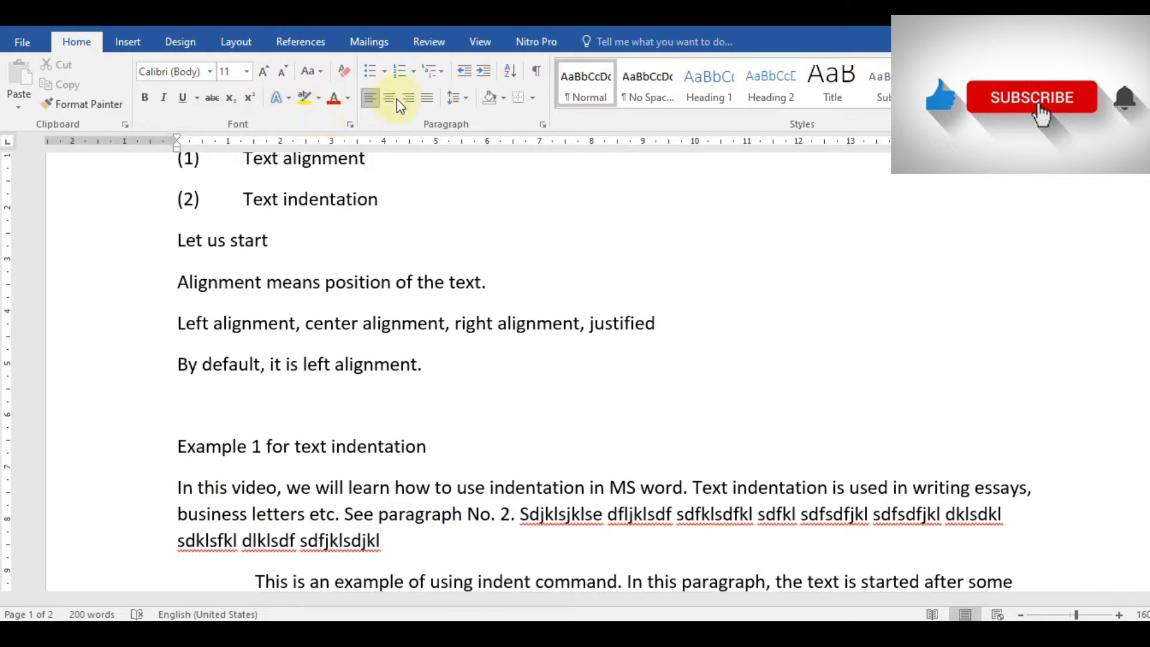
{"action": "left_click", "coordinate": [425, 98]}
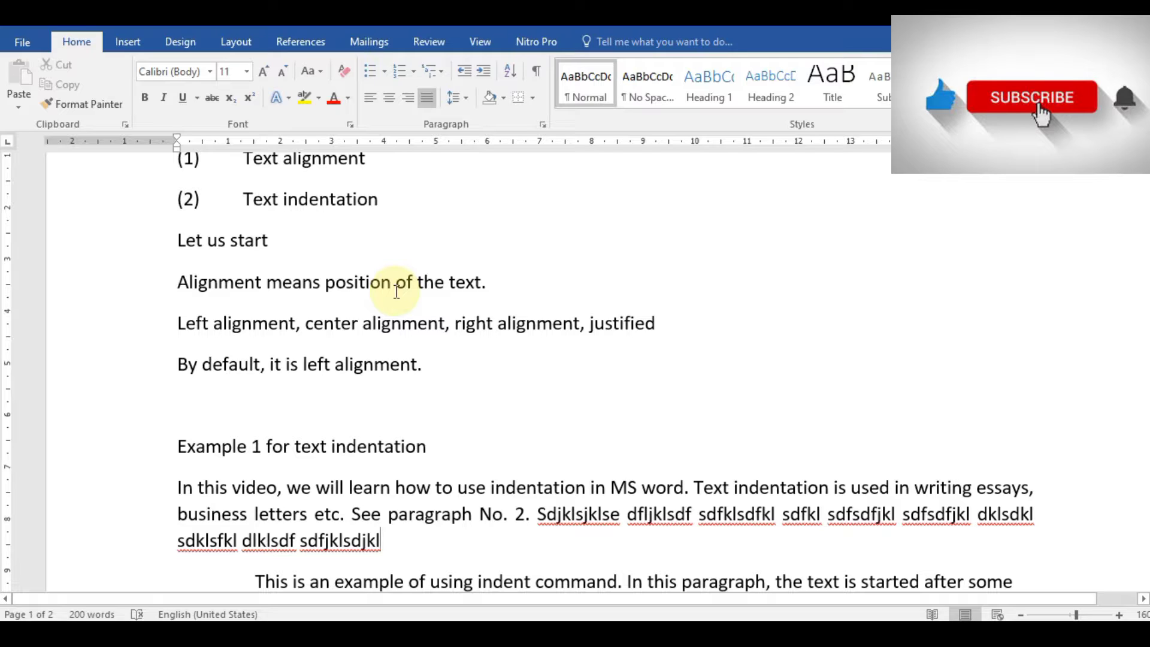
Delete all the random filler words after "See paragraph No. 2.".
{"action": "key", "text": "BackSpace"}
{"action": "key", "text": "BackSpace"}
{"action": "key", "text": "BackSpace"}
{"action": "key", "text": "BackSpace"}
{"action": "key", "text": "BackSpace"}
{"action": "key", "text": "BackSpace"}
{"action": "key", "text": "BackSpace"}
{"action": "key", "text": "BackSpace"}
{"action": "key", "text": "BackSpace"}
{"action": "key", "text": "BackSpace"}
{"action": "key", "text": "BackSpace"}
{"action": "key", "text": "BackSpace"}
{"action": "key", "text": "BackSpace"}
{"action": "key", "text": "BackSpace"}
{"action": "key", "text": "BackSpace"}
{"action": "key", "text": "BackSpace"}
{"action": "key", "text": "BackSpace"}
{"action": "key", "text": "BackSpace"}
{"action": "key", "text": "BackSpace"}
{"action": "key", "text": "BackSpace"}
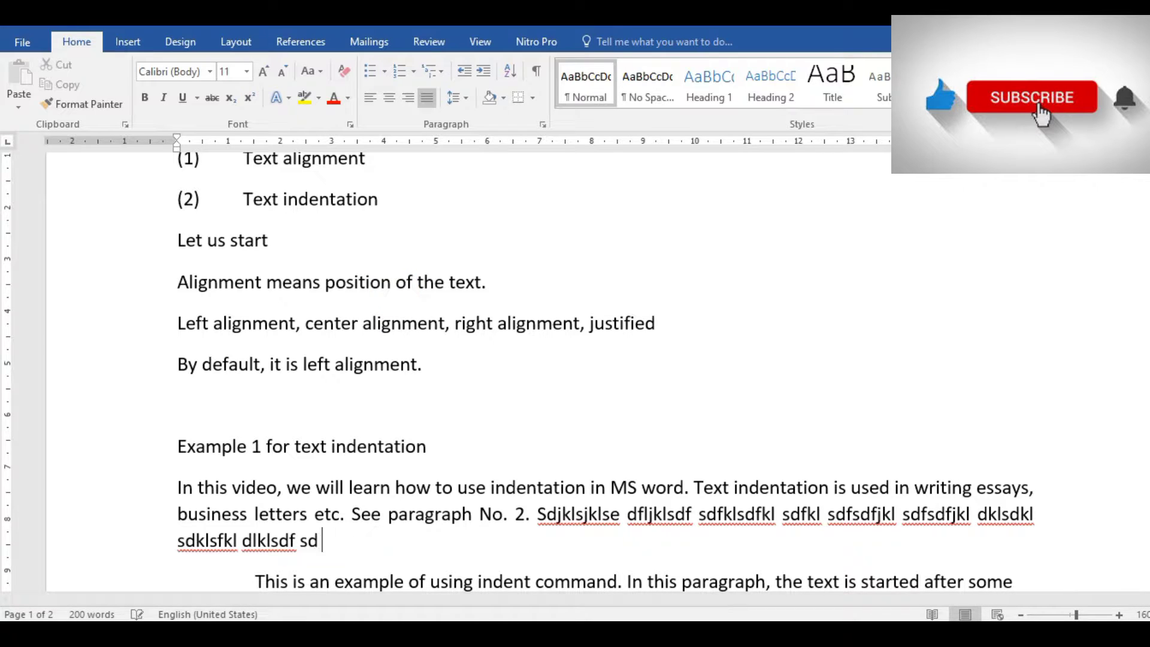
{"action": "key", "text": "BackSpace"}
{"action": "key", "text": "BackSpace"}
{"action": "key", "text": "BackSpace"}
{"action": "key", "text": "BackSpace"}
{"action": "key", "text": "BackSpace"}
{"action": "key", "text": "BackSpace"}
{"action": "key", "text": "BackSpace"}
{"action": "key", "text": "BackSpace"}
{"action": "key", "text": "BackSpace"}
{"action": "key", "text": "BackSpace"}
{"action": "key", "text": "BackSpace"}
{"action": "key", "text": "BackSpace"}
{"action": "key", "text": "BackSpace"}
{"action": "key", "text": "BackSpace"}
{"action": "key", "text": "BackSpace"}
{"action": "key", "text": "BackSpace"}
{"action": "key", "text": "BackSpace"}
{"action": "key", "text": "BackSpace"}
{"action": "key", "text": "BackSpace"}
{"action": "key", "text": "BackSpace"}
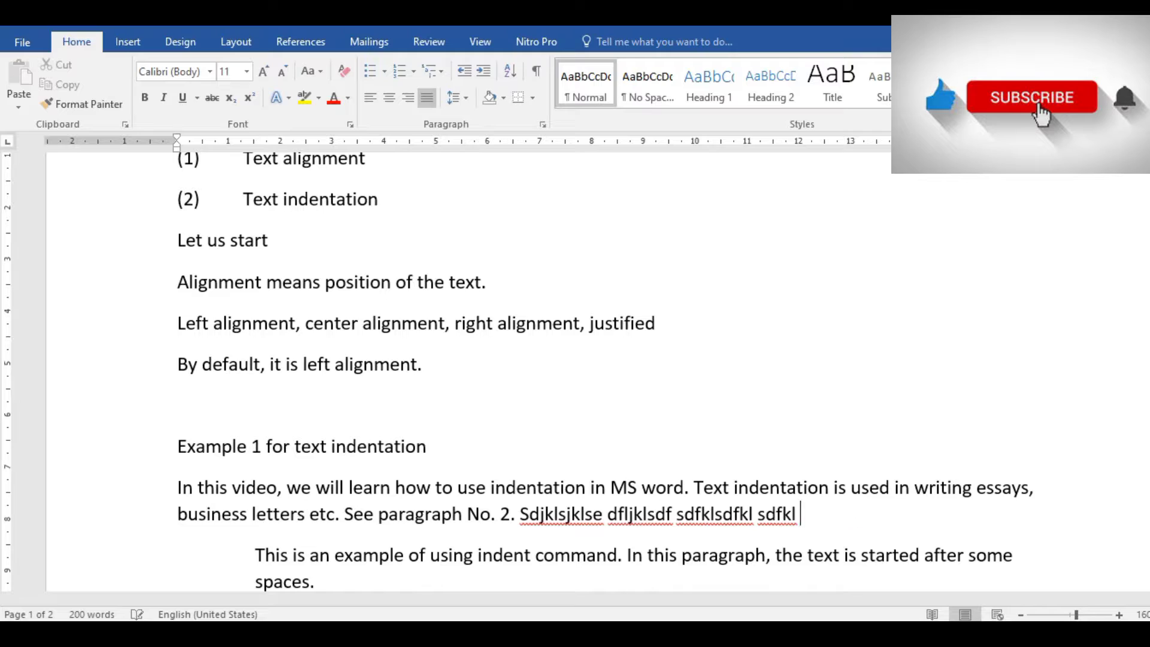
{"action": "key", "text": "BackSpace"}
{"action": "key", "text": "BackSpace"}
{"action": "key", "text": "BackSpace"}
{"action": "key", "text": "BackSpace"}
{"action": "key", "text": "BackSpace"}
{"action": "key", "text": "BackSpace"}
{"action": "key", "text": "BackSpace"}
{"action": "key", "text": "BackSpace"}
{"action": "key", "text": "BackSpace"}
{"action": "key", "text": "BackSpace"}
{"action": "key", "text": "BackSpace"}
{"action": "key", "text": "BackSpace"}
{"action": "key", "text": "BackSpace"}
{"action": "key", "text": "BackSpace"}
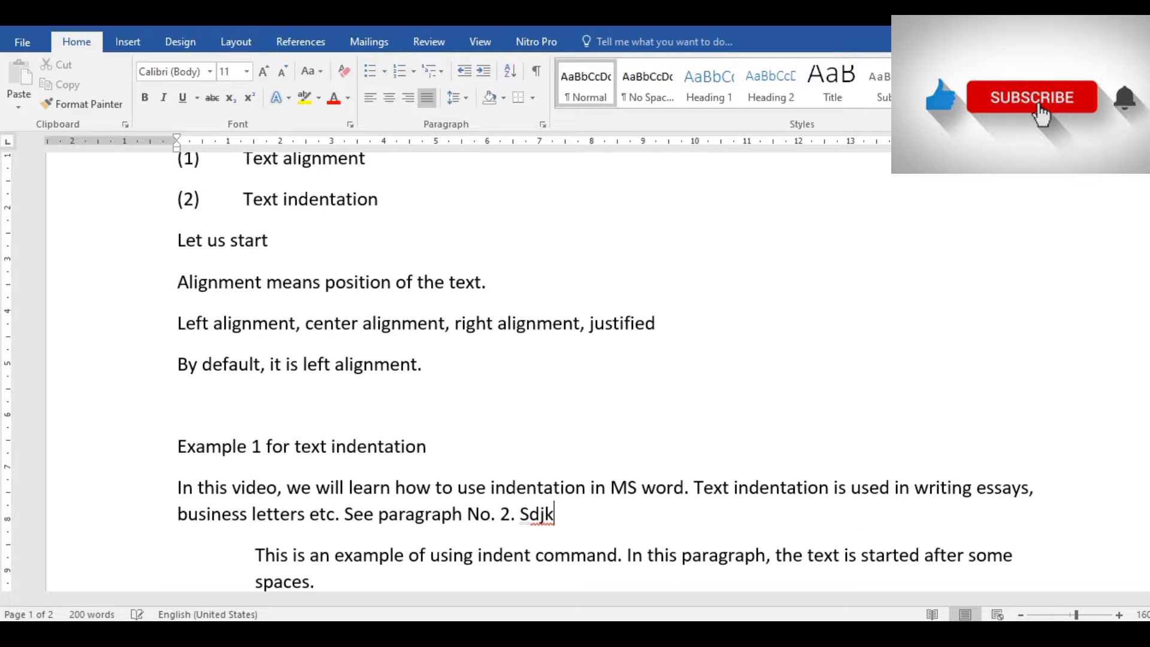
{"action": "key", "text": "BackSpace"}
{"action": "key", "text": "Up"}
{"action": "key", "text": "Up"}
{"action": "key", "text": "Up"}
{"action": "key", "text": "Up"}
{"action": "key", "text": "Up"}
{"action": "key", "text": "Up"}
{"action": "key", "text": "Up"}
{"action": "key", "text": "Up"}
{"action": "key", "text": "Up"}
{"action": "key", "text": "Up"}
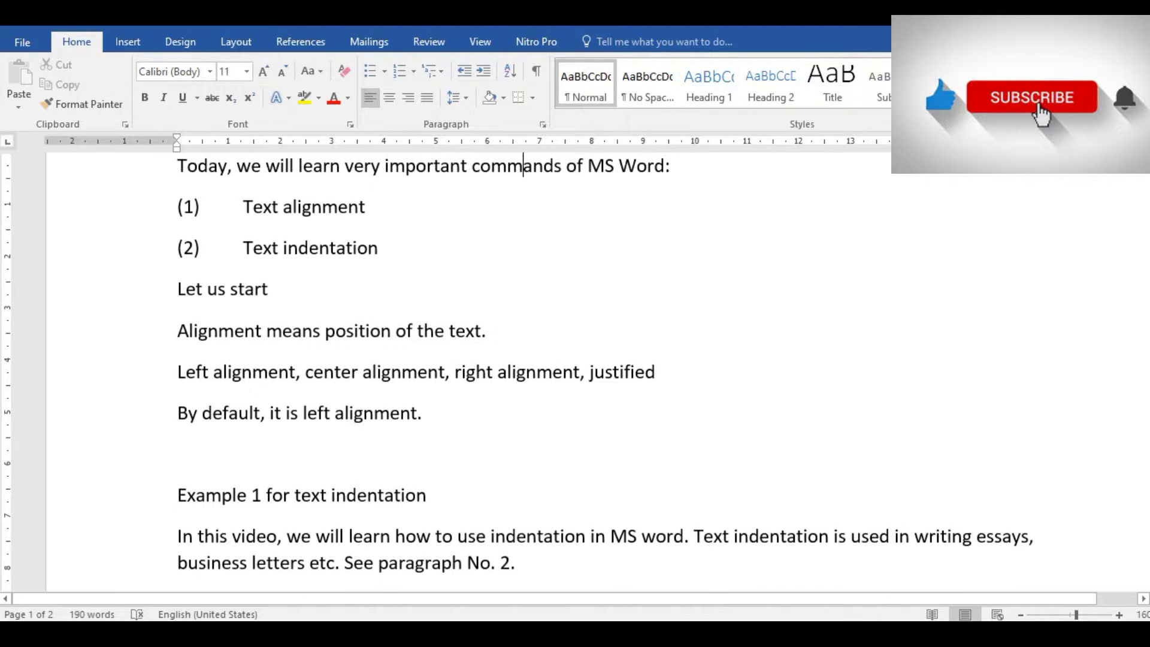
{"action": "key", "text": "Down"}
{"action": "key", "text": "Down"}
{"action": "left_click", "coordinate": [516, 372]}
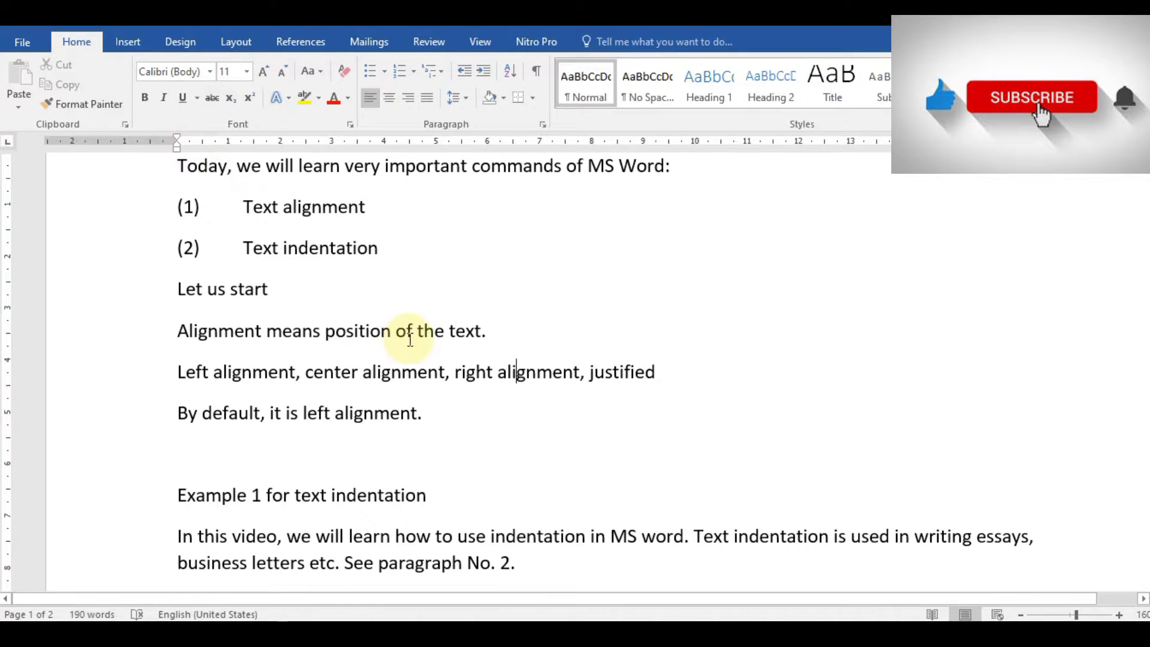
{"action": "left_click", "coordinate": [311, 294]}
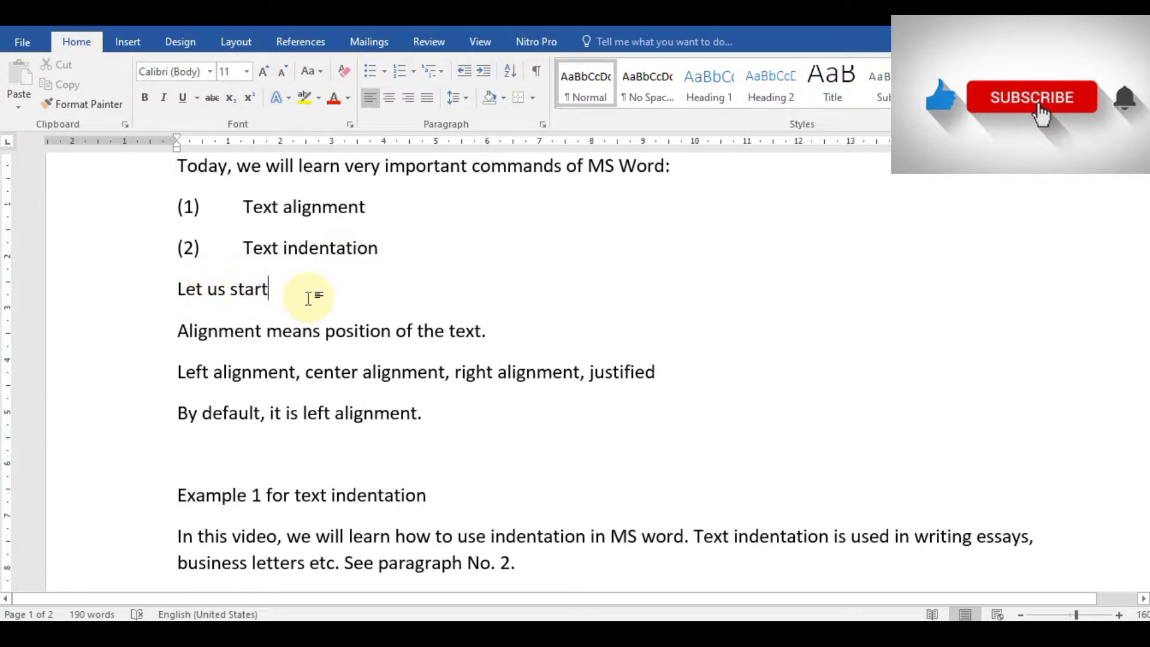
Increase the indent of the "Let us start" line by three levels.
{"action": "left_click", "coordinate": [179, 292]}
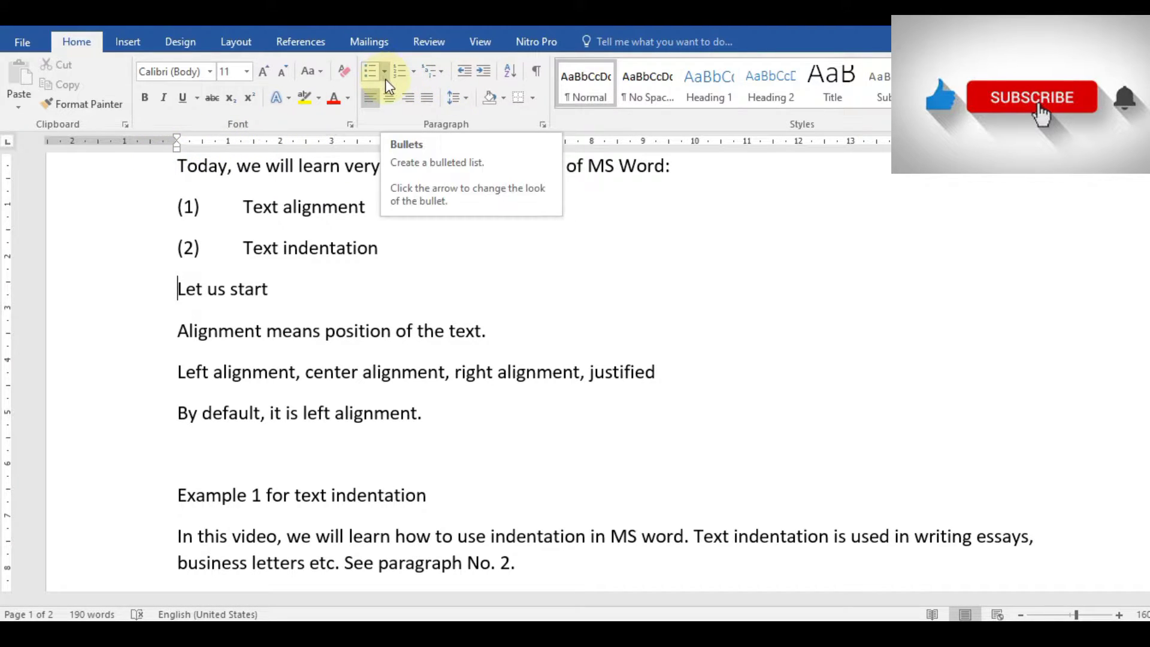
{"action": "left_click", "coordinate": [487, 67]}
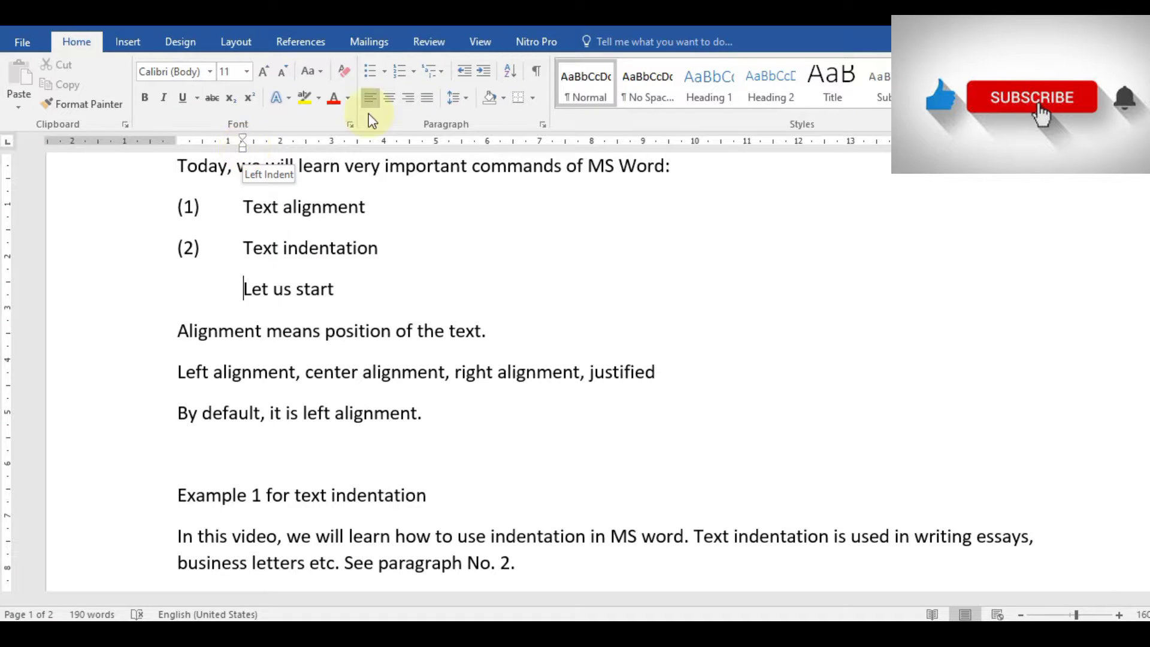
{"action": "left_click", "coordinate": [490, 74]}
{"action": "left_click", "coordinate": [490, 74]}
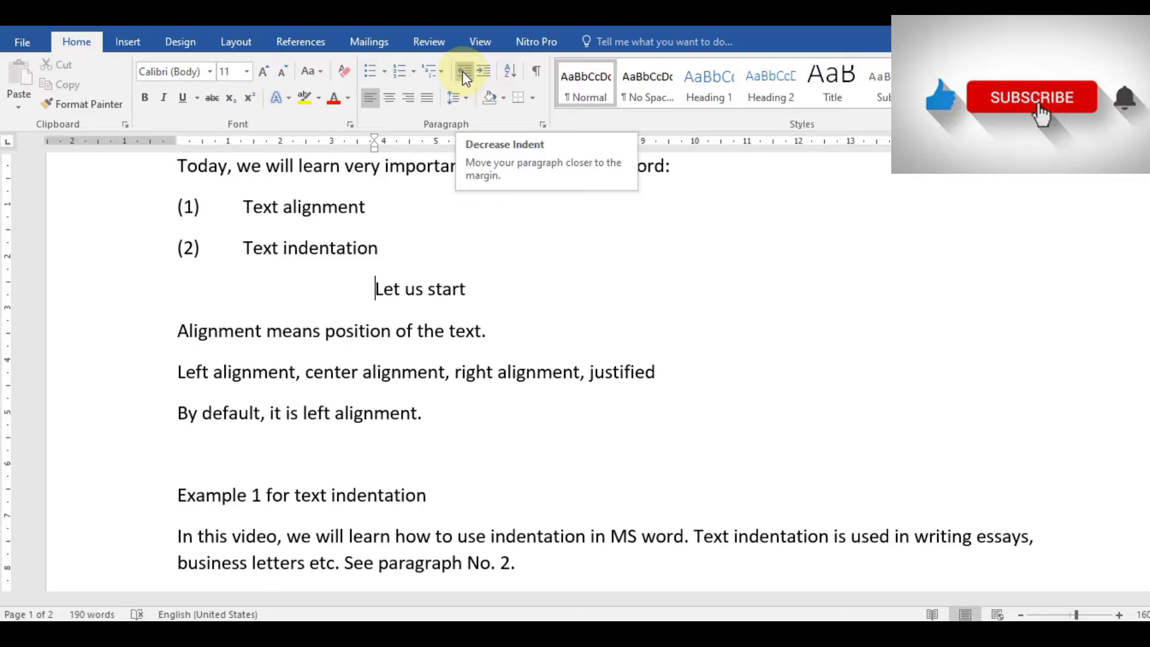
Decrease the indent of the "Let us start" line three times to bring it back to the margin.
{"action": "left_click", "coordinate": [463, 70]}
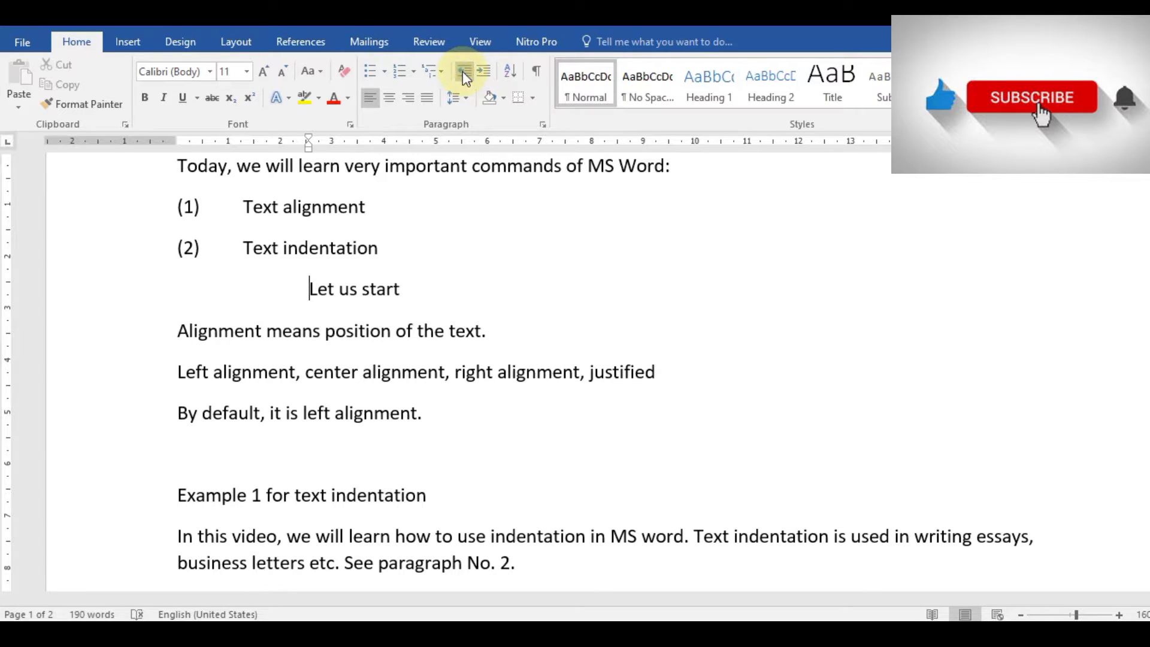
{"action": "left_click", "coordinate": [462, 70]}
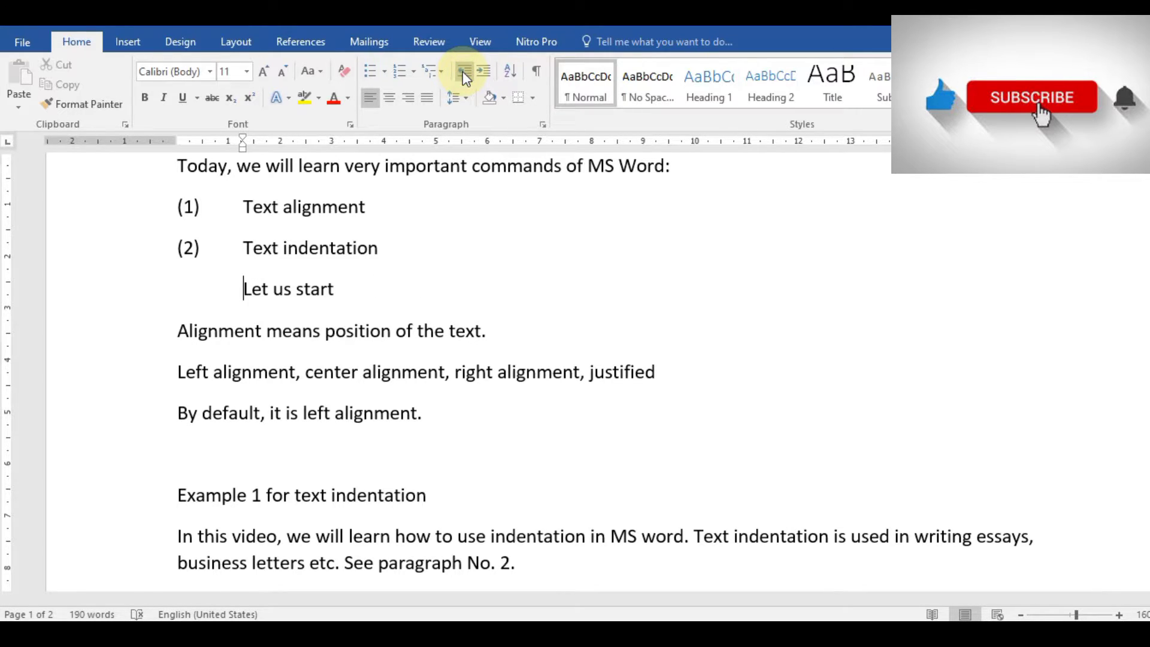
{"action": "left_click", "coordinate": [462, 70]}
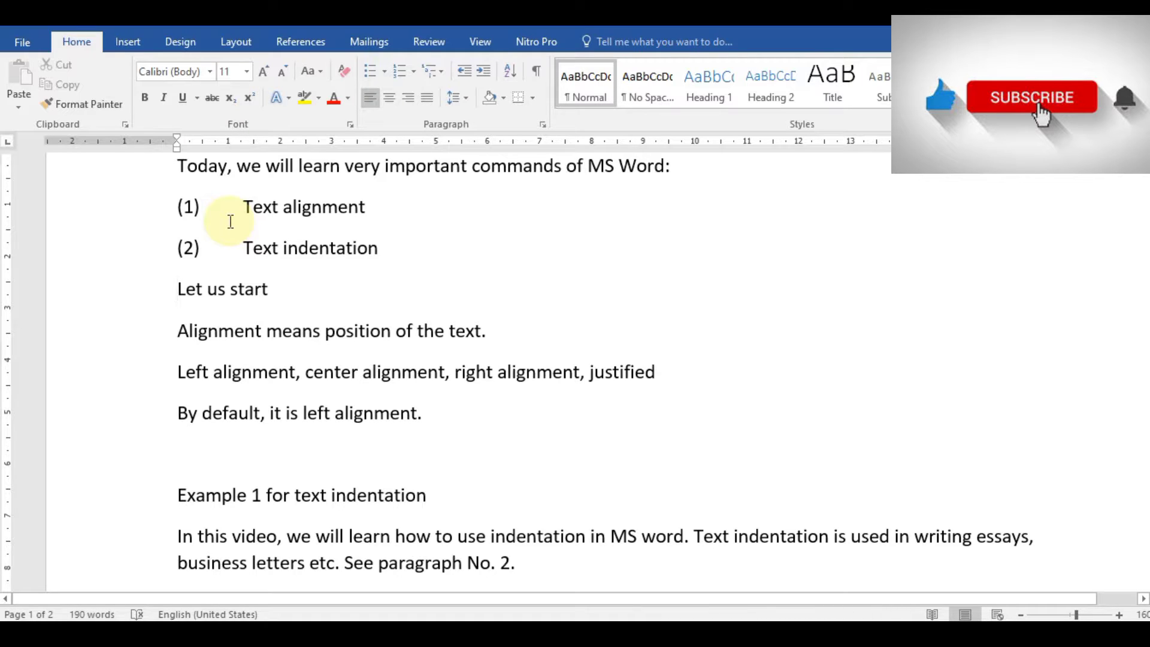
Examine the two paragraphs under "Example 1 for text indentation", comparing where their lines start.
{"action": "key", "text": "Down"}
{"action": "key", "text": "Down"}
{"action": "key", "text": "Down"}
{"action": "key", "text": "Down"}
{"action": "key", "text": "Down"}
{"action": "key", "text": "Down"}
{"action": "key", "text": "Down"}
{"action": "key", "text": "Down"}
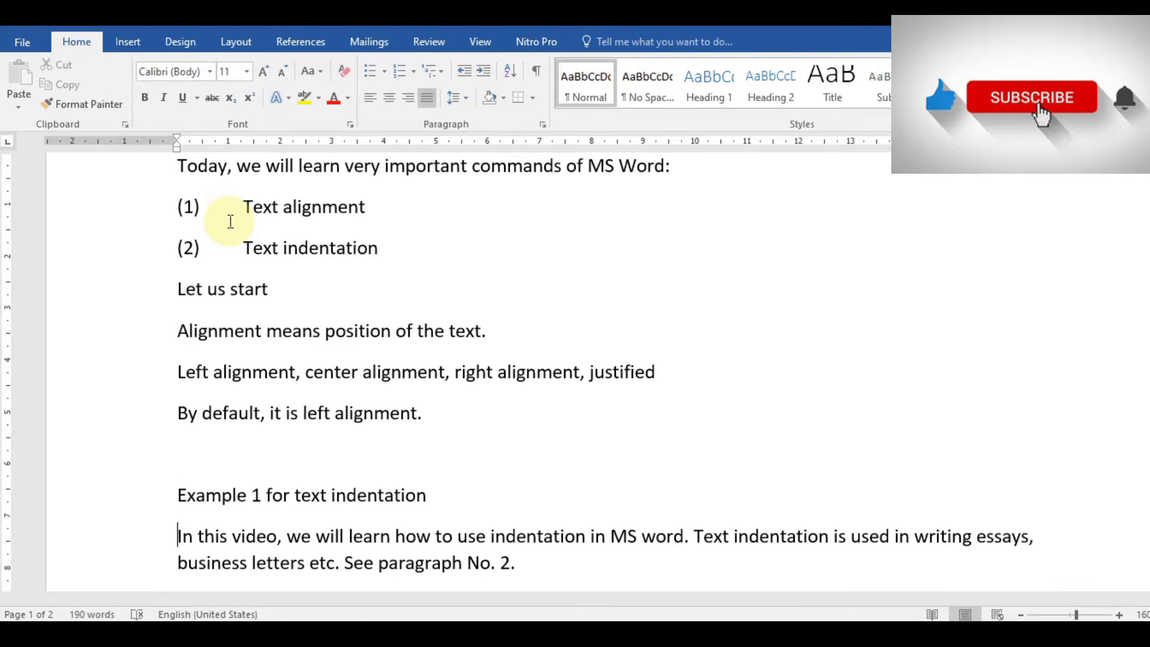
{"action": "key", "text": "Down"}
{"action": "key", "text": "Down"}
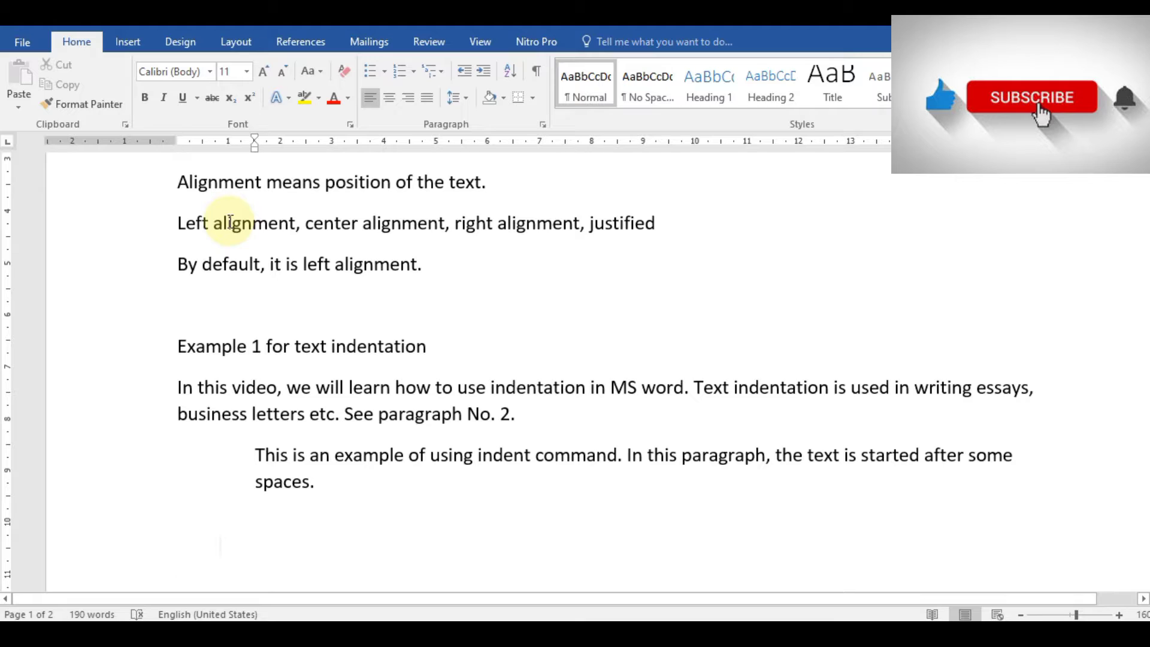
{"action": "key", "text": "Up"}
{"action": "key", "text": "Up"}
{"action": "key", "text": "ctrl+Up"}
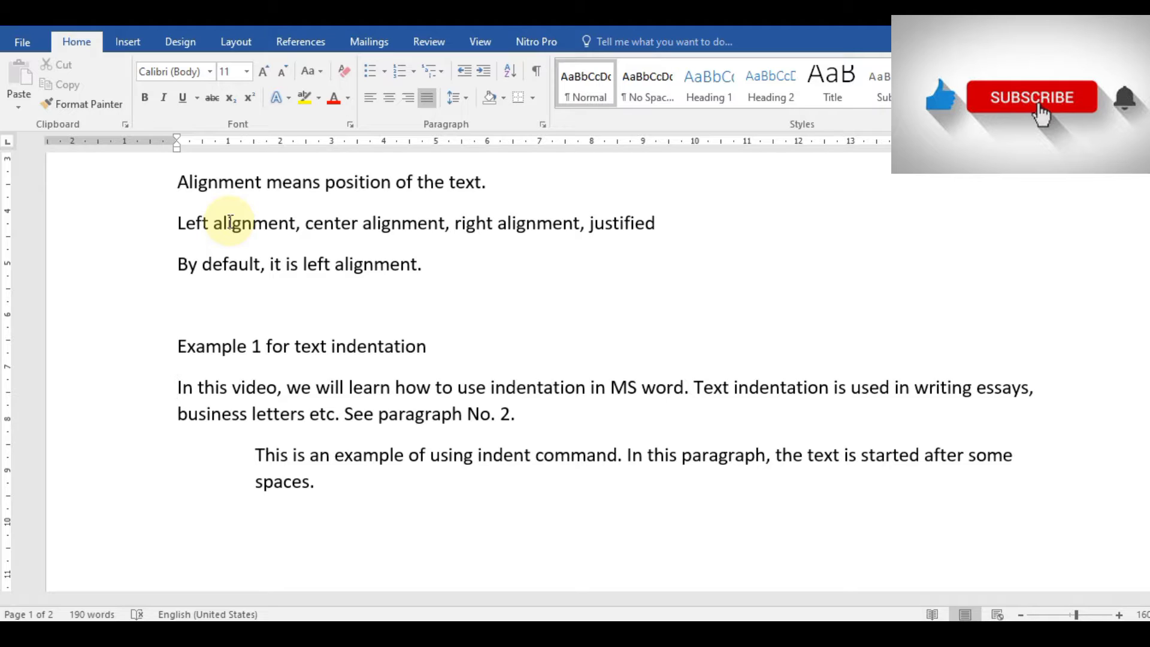
{"action": "key", "text": "Right"}
{"action": "key", "text": "Right"}
{"action": "key", "text": "Right"}
{"action": "key", "text": "Right"}
{"action": "key", "text": "Right"}
{"action": "key", "text": "Right"}
{"action": "key", "text": "Right"}
{"action": "key", "text": "Right"}
{"action": "key", "text": "Right"}
{"action": "key", "text": "Right"}
{"action": "key", "text": "Right"}
{"action": "key", "text": "Right"}
{"action": "key", "text": "Left"}
{"action": "key", "text": "Left"}
{"action": "key", "text": "Left"}
{"action": "key", "text": "Left"}
{"action": "key", "text": "Left"}
{"action": "key", "text": "Left"}
{"action": "key", "text": "Left"}
{"action": "key", "text": "Left"}
{"action": "key", "text": "Left"}
{"action": "key", "text": "Left"}
Remove the left indent from the paragraph beginning "This is an example of using indent command".
{"action": "key", "text": "Down"}
{"action": "key", "text": "Down"}
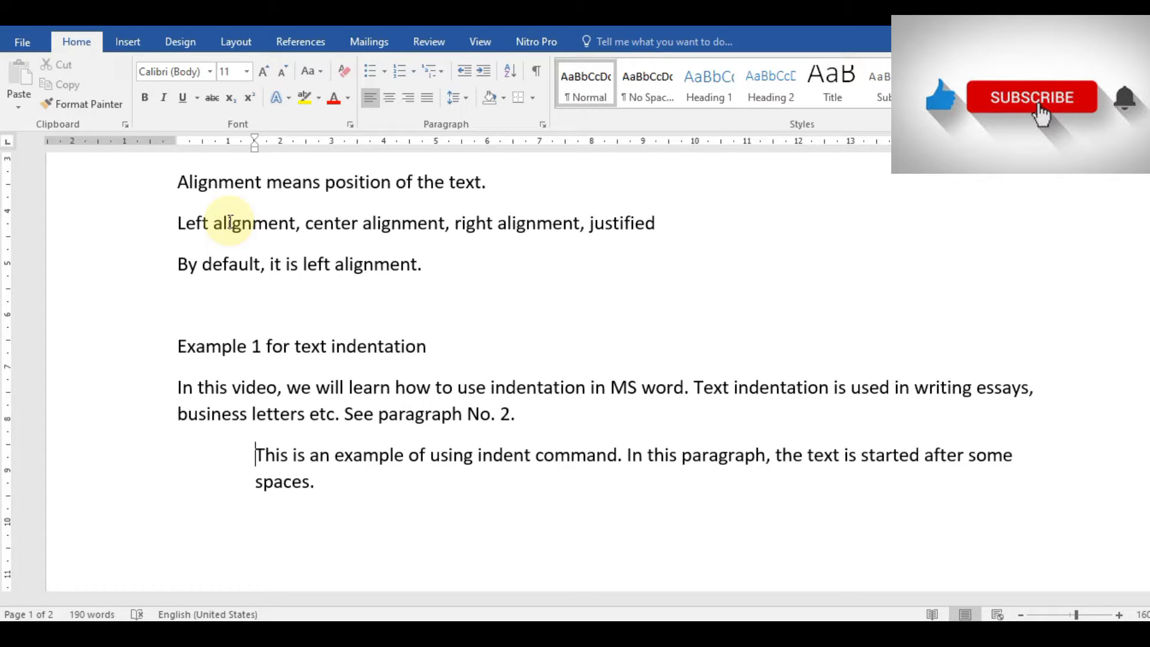
{"action": "key", "text": "BackSpace"}
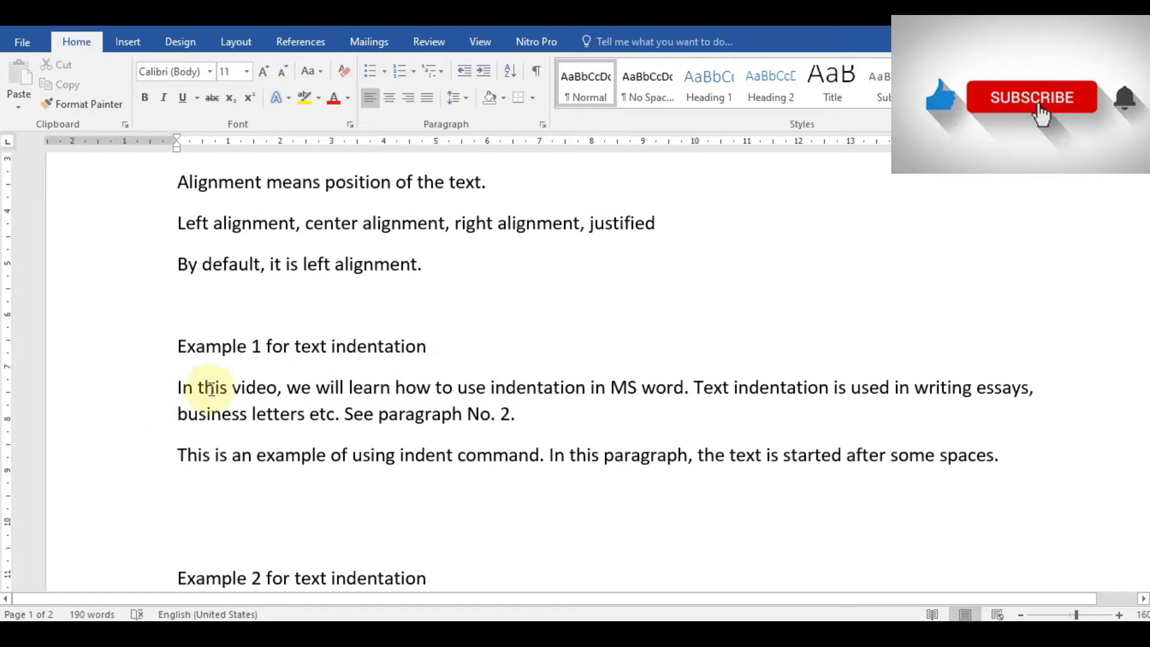
Indent the paragraph beginning "In this video, we will learn how to use indentation" by one level.
{"action": "key", "text": "ctrl+j"}
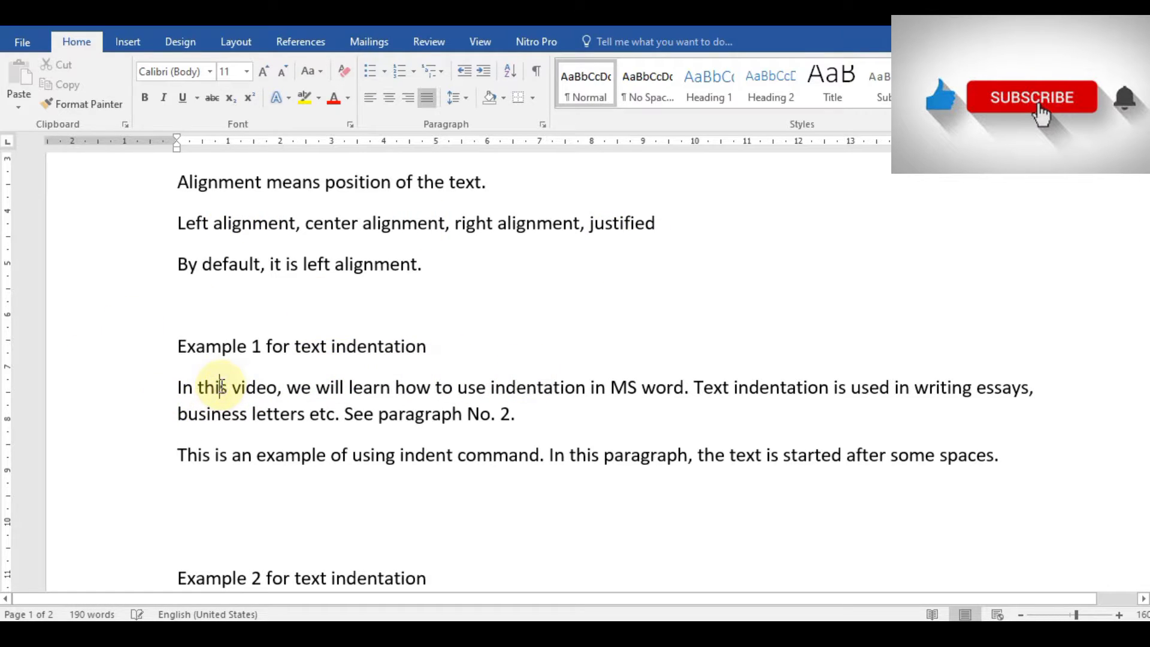
{"action": "left_click", "coordinate": [220, 386]}
{"action": "left_click", "coordinate": [484, 72]}
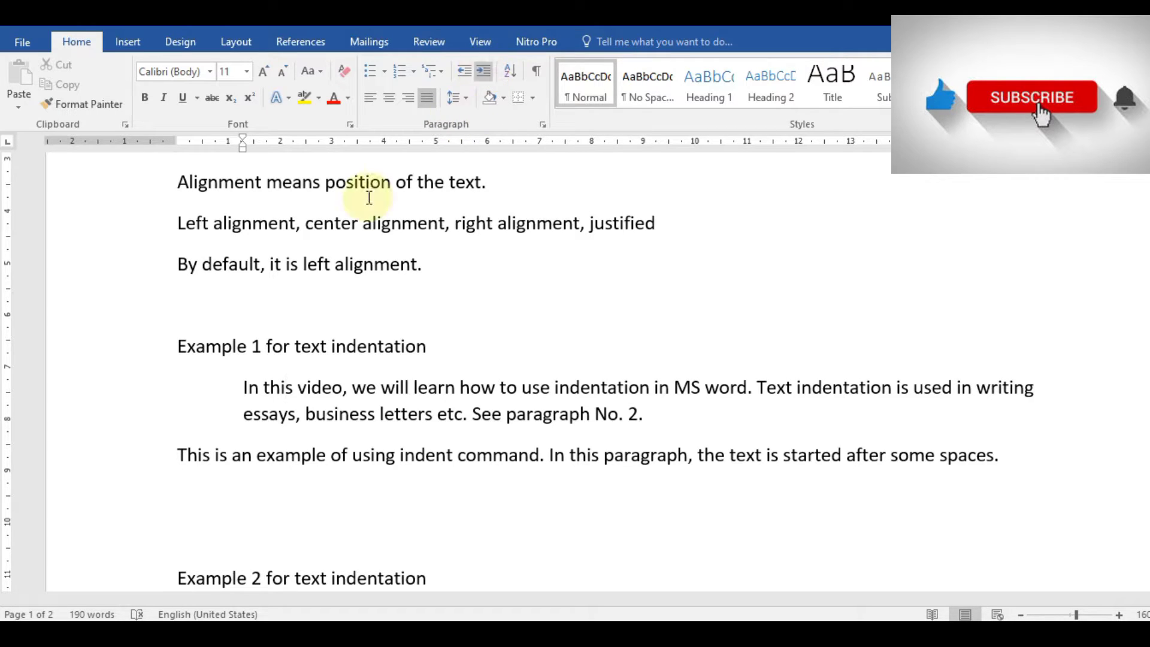
Decrease the indent of the "In this video" paragraph by one level.
{"action": "left_click", "coordinate": [313, 455]}
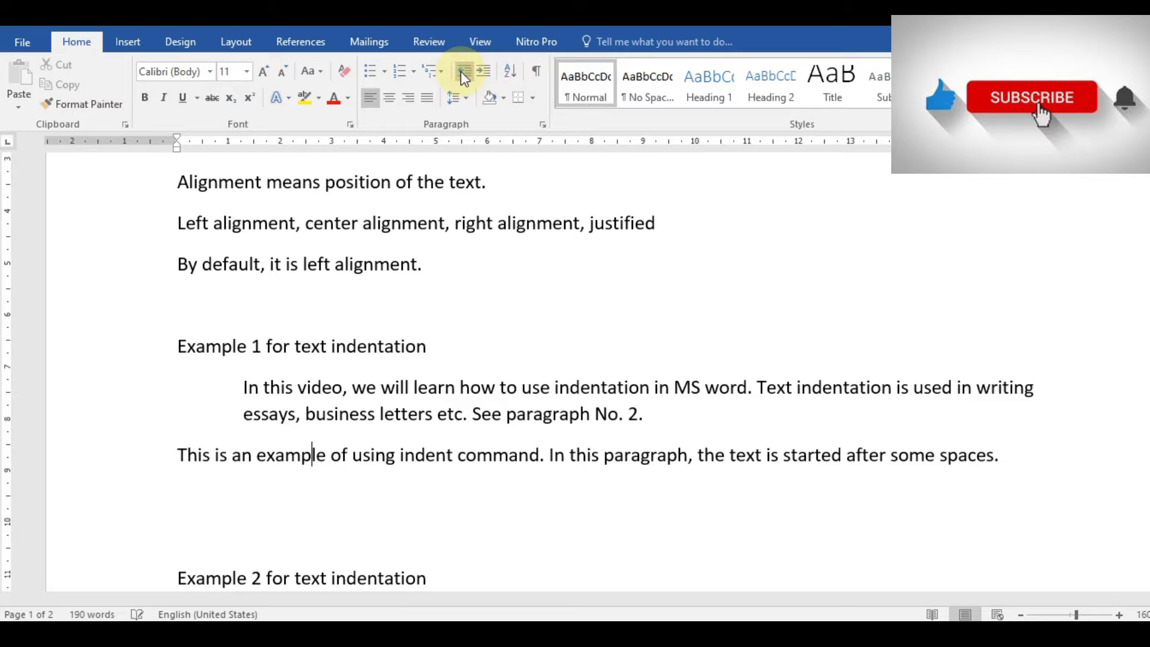
{"action": "left_click", "coordinate": [334, 413]}
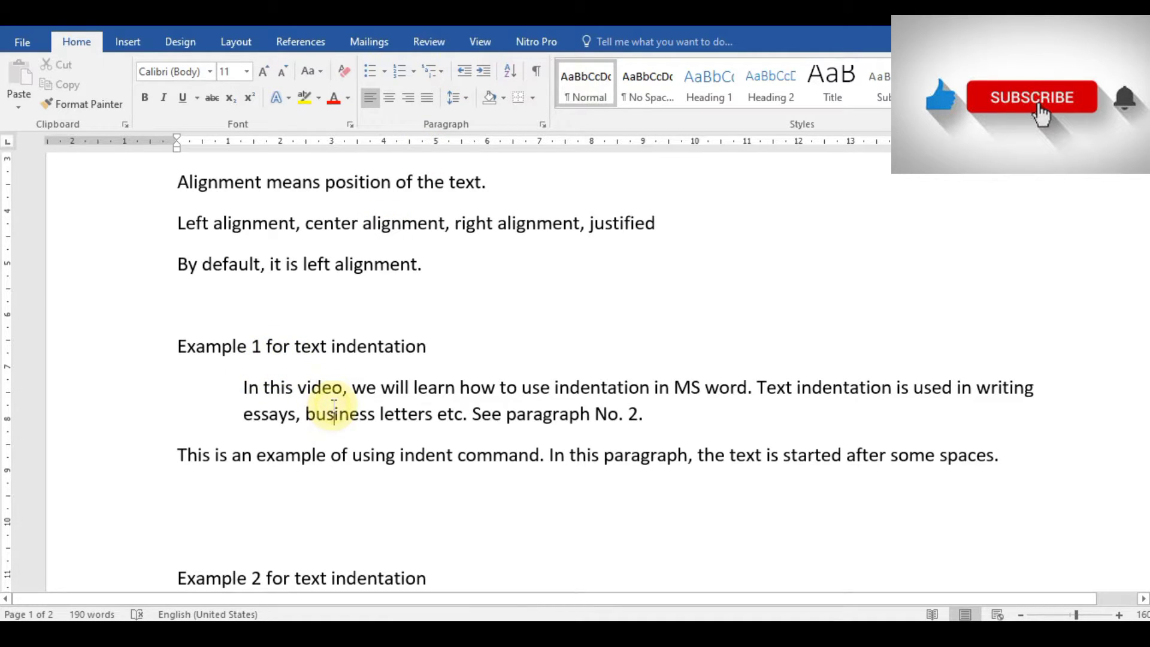
{"action": "left_click", "coordinate": [462, 66]}
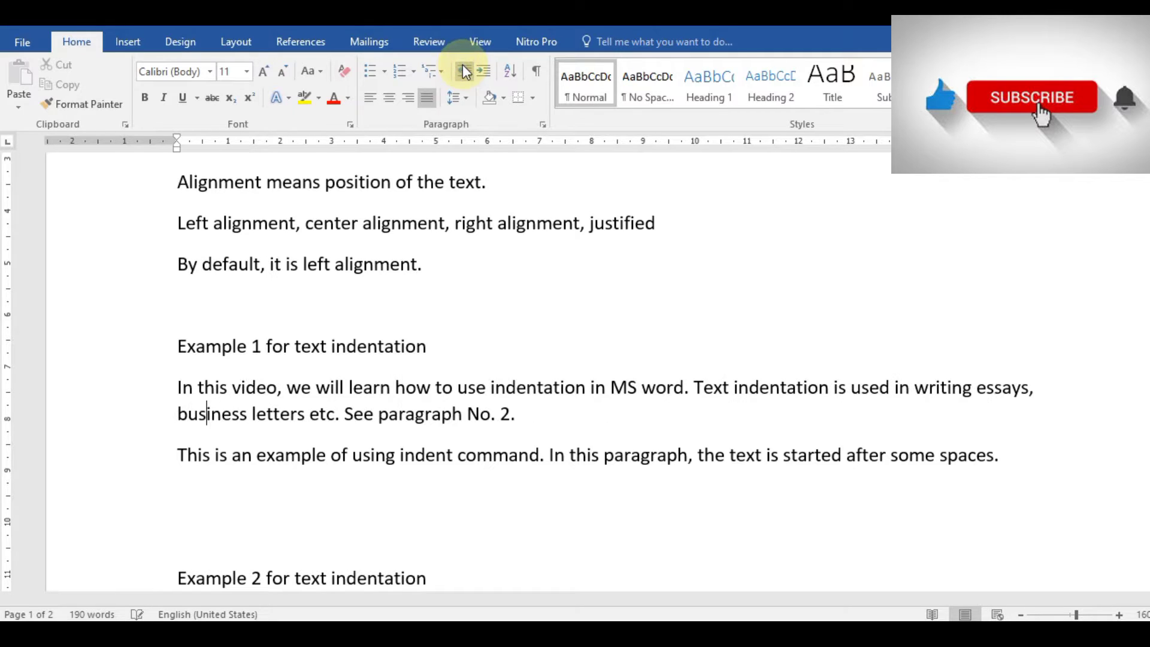
Read through Example 2 and the sample business letter, from its address and subject line down to the closing.
{"action": "key", "text": "Down"}
{"action": "key", "text": "Down"}
{"action": "key", "text": "Down"}
{"action": "key", "text": "Down"}
{"action": "key", "text": "Down"}
{"action": "key", "text": "Down"}
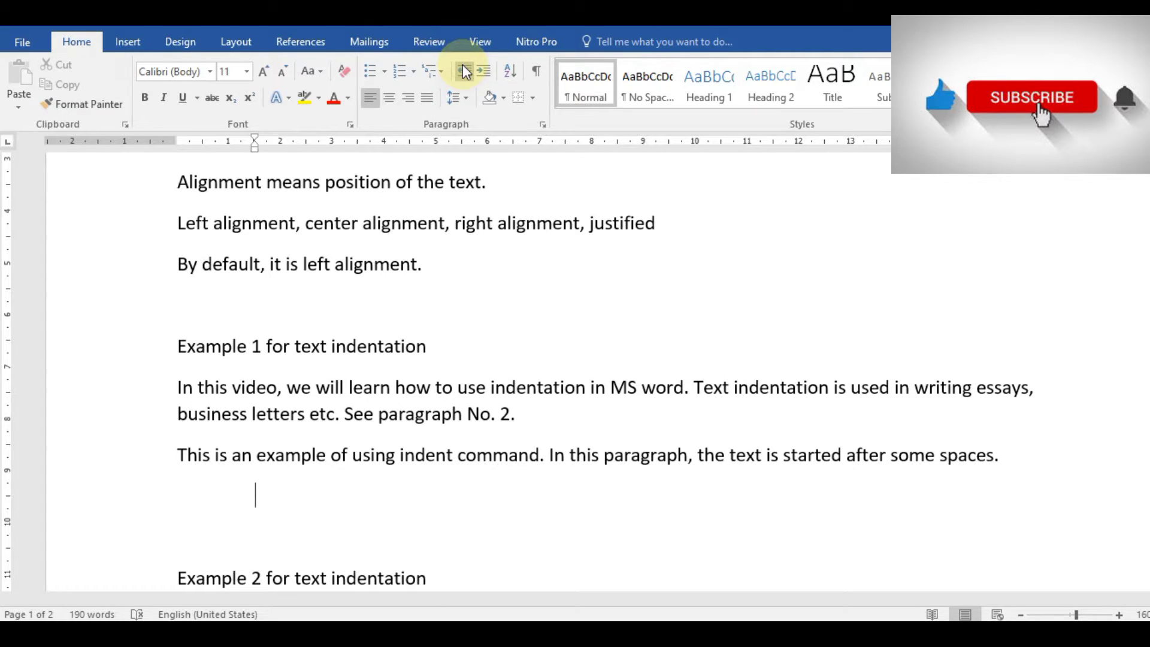
{"action": "key", "text": "Down"}
{"action": "key", "text": "Down"}
{"action": "key", "text": "Down"}
{"action": "key", "text": "Down"}
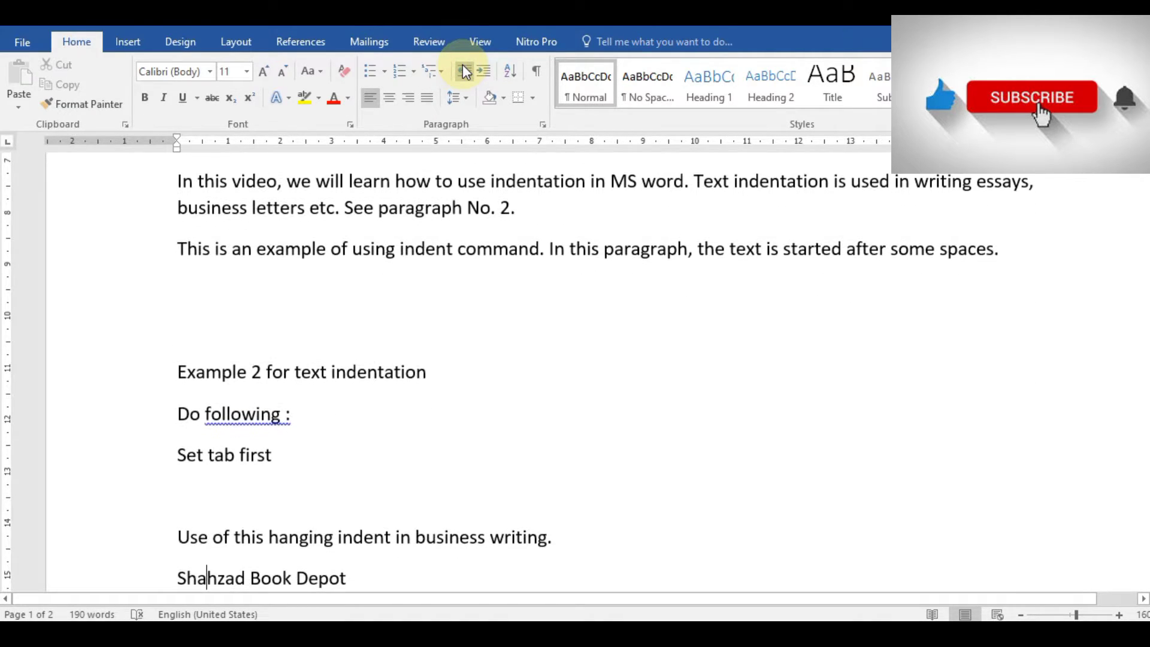
{"action": "key", "text": "Down"}
{"action": "key", "text": "Down"}
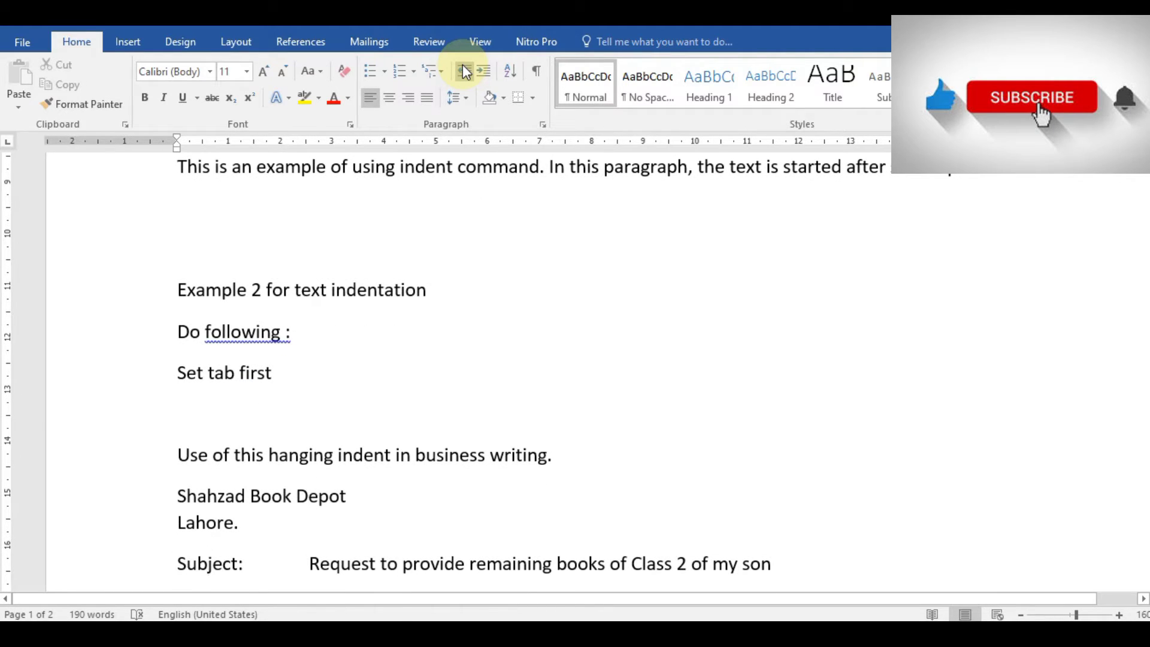
{"action": "key", "text": "Down"}
{"action": "key", "text": "Down"}
{"action": "key", "text": "Down"}
{"action": "key", "text": "Down"}
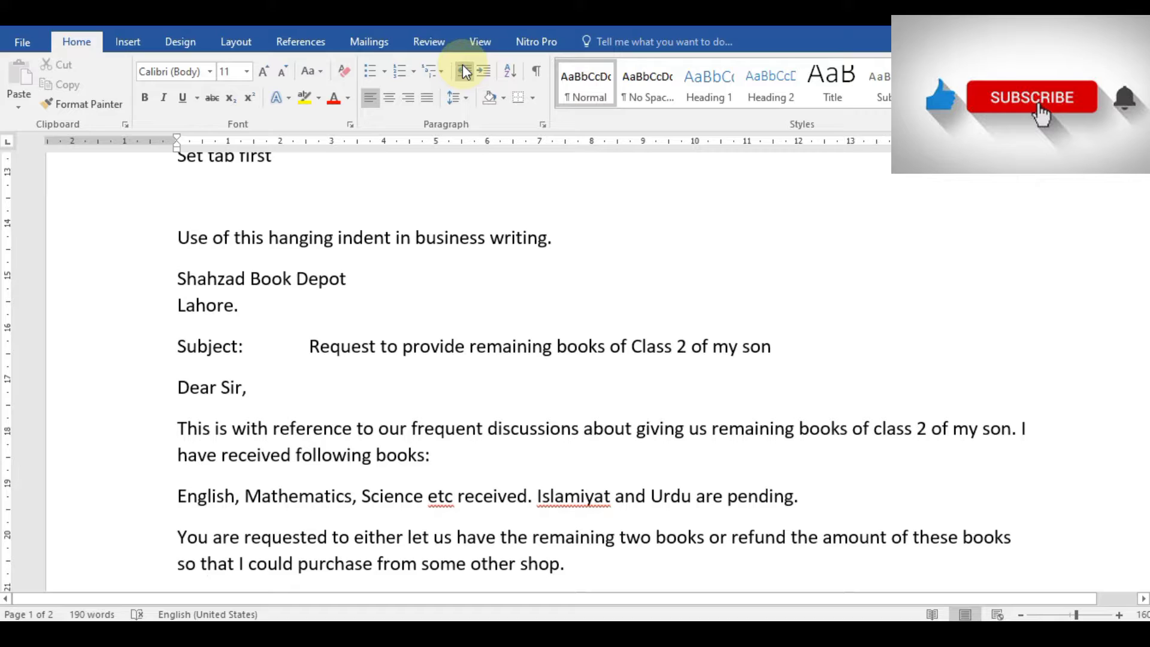
{"action": "key", "text": "Down"}
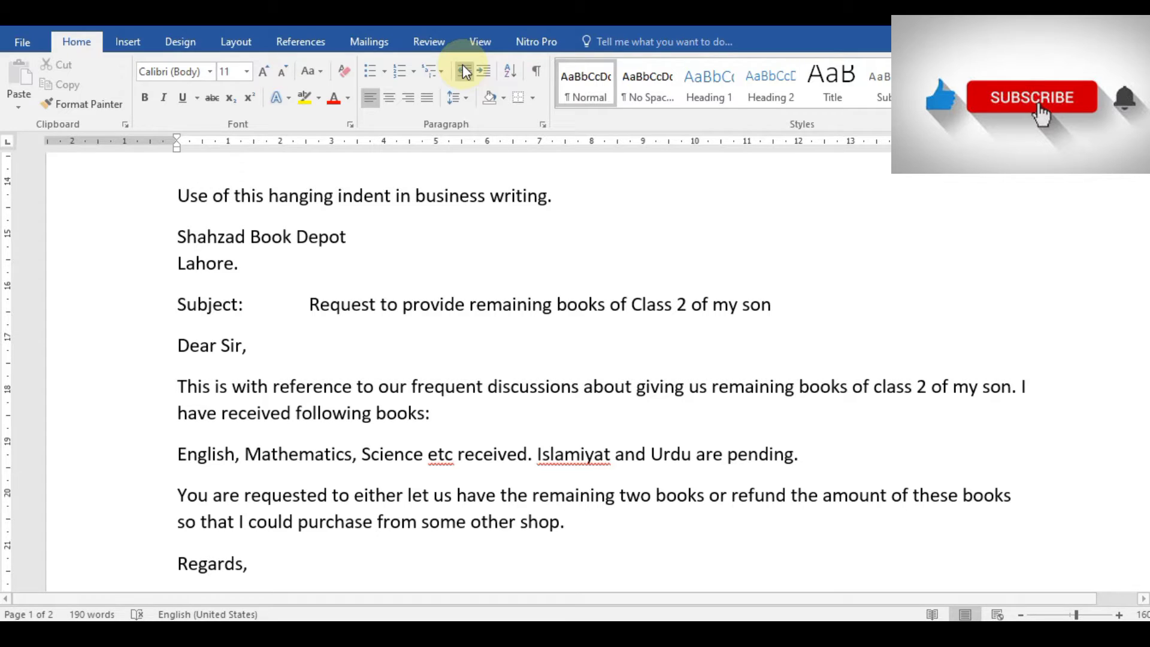
{"action": "key", "text": "Up"}
{"action": "key", "text": "Up"}
{"action": "key", "text": "Up"}
{"action": "key", "text": "Up"}
{"action": "key", "text": "Up"}
{"action": "key", "text": "Up"}
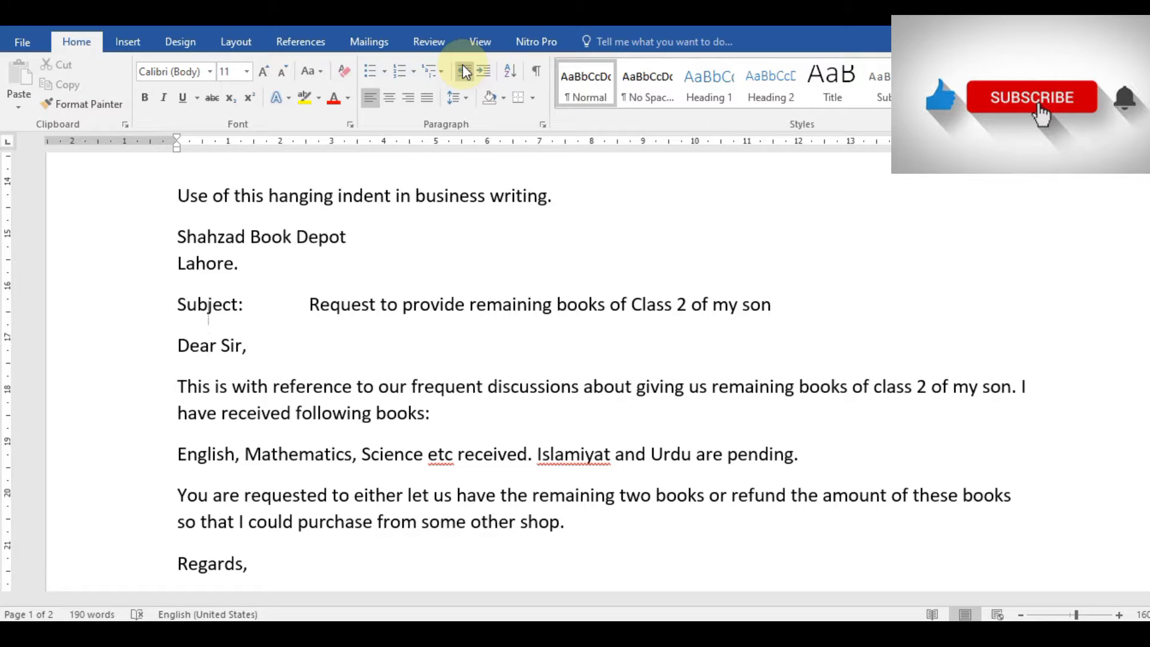
{"action": "key", "text": "Up"}
{"action": "key", "text": "Up"}
{"action": "key", "text": "Up"}
{"action": "key", "text": "Down"}
{"action": "key", "text": "Down"}
{"action": "key", "text": "Down"}
{"action": "key", "text": "Down"}
{"action": "key", "text": "Down"}
{"action": "key", "text": "Down"}
Join the "English, Mathematics, Science" line onto "have received following books:" and split it back into its own paragraph.
{"action": "key", "text": "Right"}
{"action": "key", "text": "Right"}
{"action": "key", "text": "Right"}
{"action": "key", "text": "Right"}
{"action": "key", "text": "Right"}
{"action": "key", "text": "Right"}
{"action": "key", "text": "Right"}
{"action": "key", "text": "Right"}
{"action": "key", "text": "Right"}
{"action": "key", "text": "Right"}
{"action": "key", "text": "Right"}
{"action": "key", "text": "Right"}
{"action": "key", "text": "Right"}
{"action": "key", "text": "Right"}
{"action": "key", "text": "Right"}
{"action": "key", "text": "Right"}
{"action": "key", "text": "Right"}
{"action": "key", "text": "Right"}
{"action": "key", "text": "Right"}
{"action": "key", "text": "Right"}
{"action": "key", "text": "Right"}
{"action": "key", "text": "Right"}
{"action": "key", "text": "Right"}
{"action": "key", "text": "Right"}
{"action": "key", "text": "Right"}
{"action": "key", "text": "Right"}
{"action": "key", "text": "Right"}
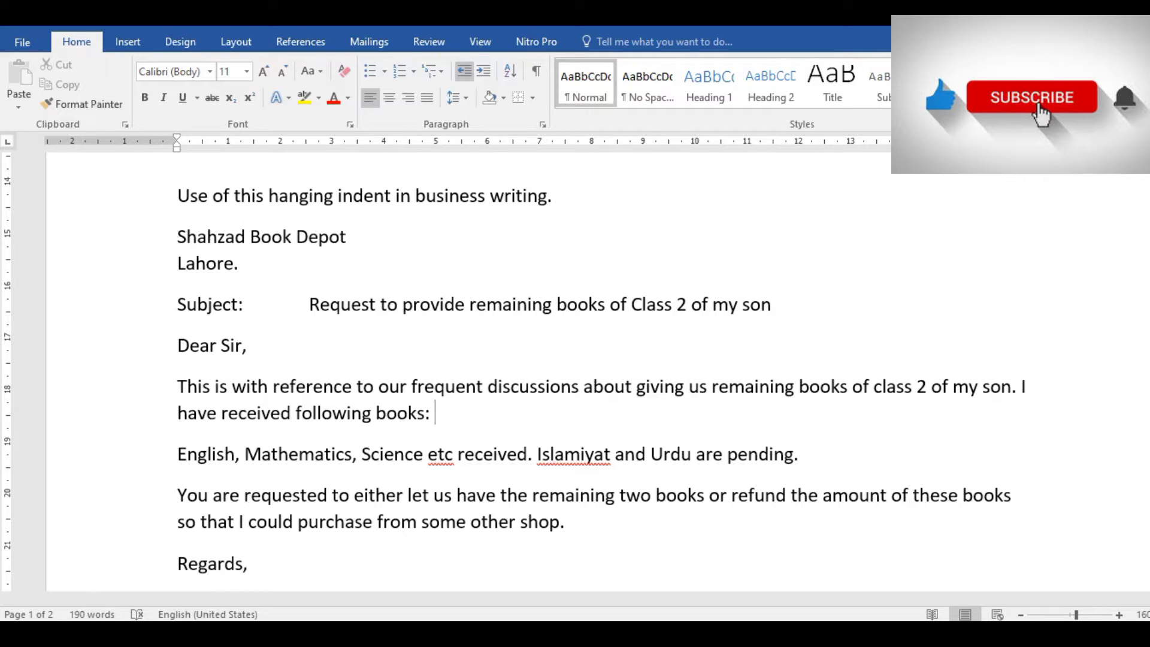
{"action": "key", "text": "Delete"}
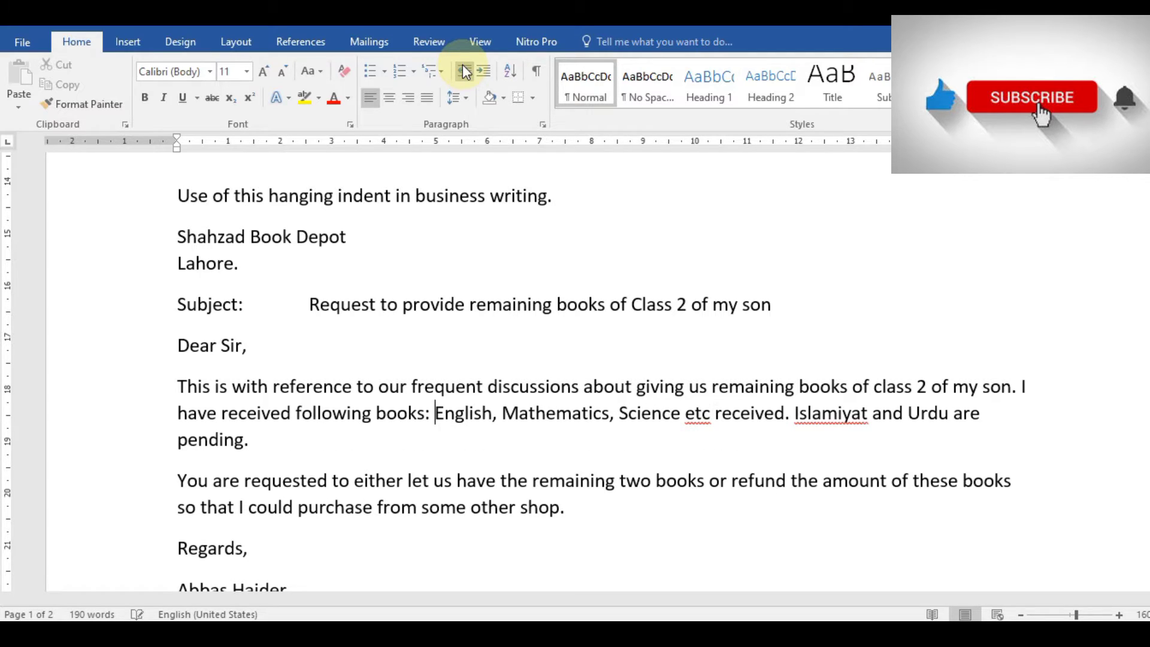
{"action": "key", "text": "Return"}
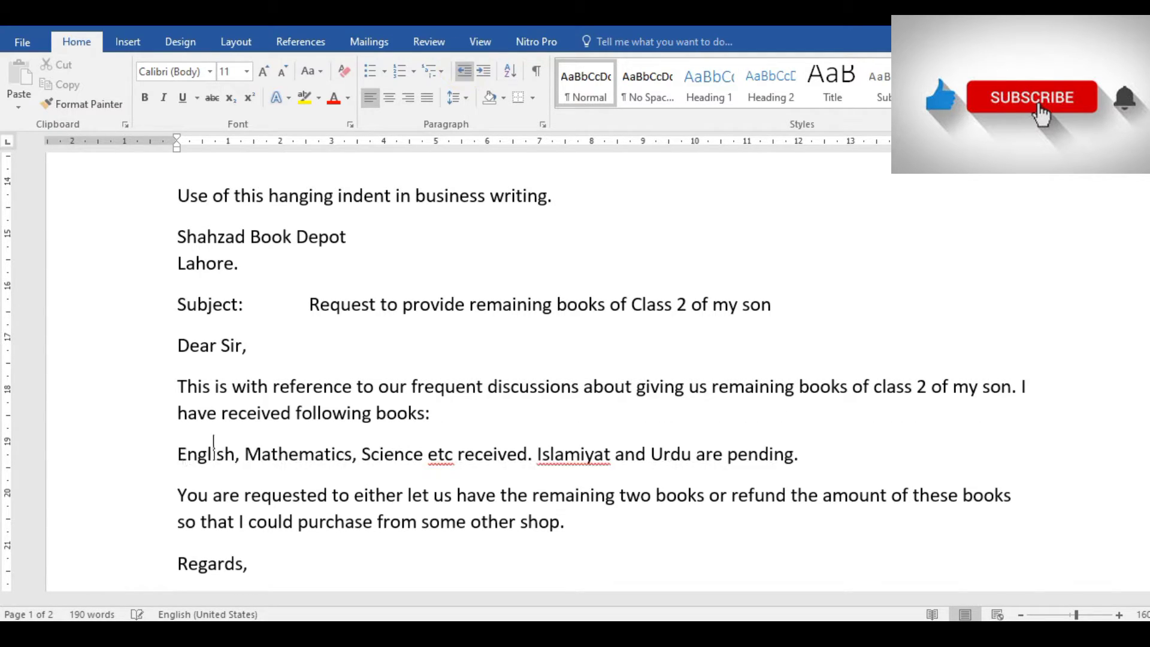
Turn the "English, Mathematics, Science" line into numbered item (1) and compare its indent with the "Lahore." line.
{"action": "left_click", "coordinate": [466, 72]}
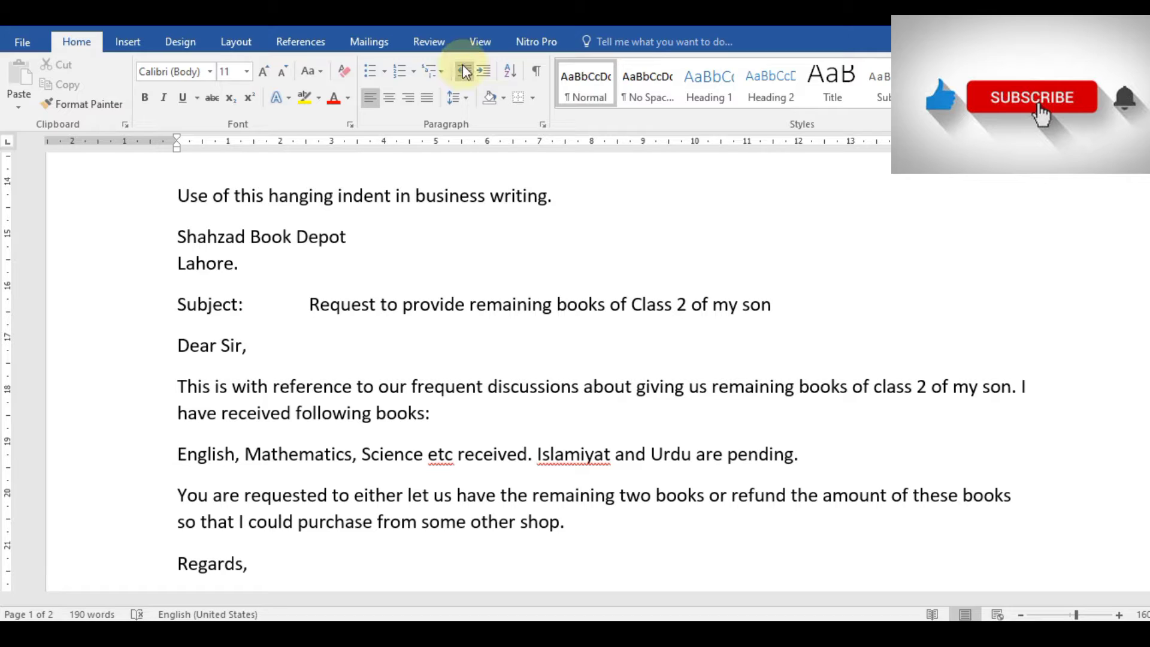
{"action": "type", "text": "(1)"}
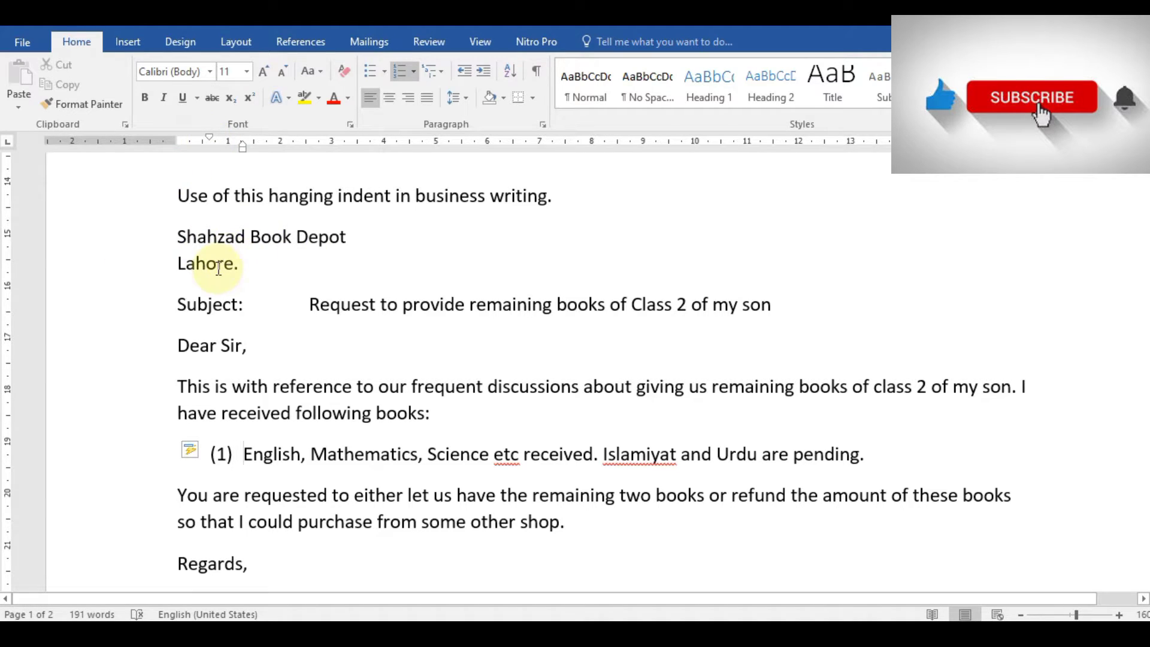
{"action": "left_click", "coordinate": [245, 262]}
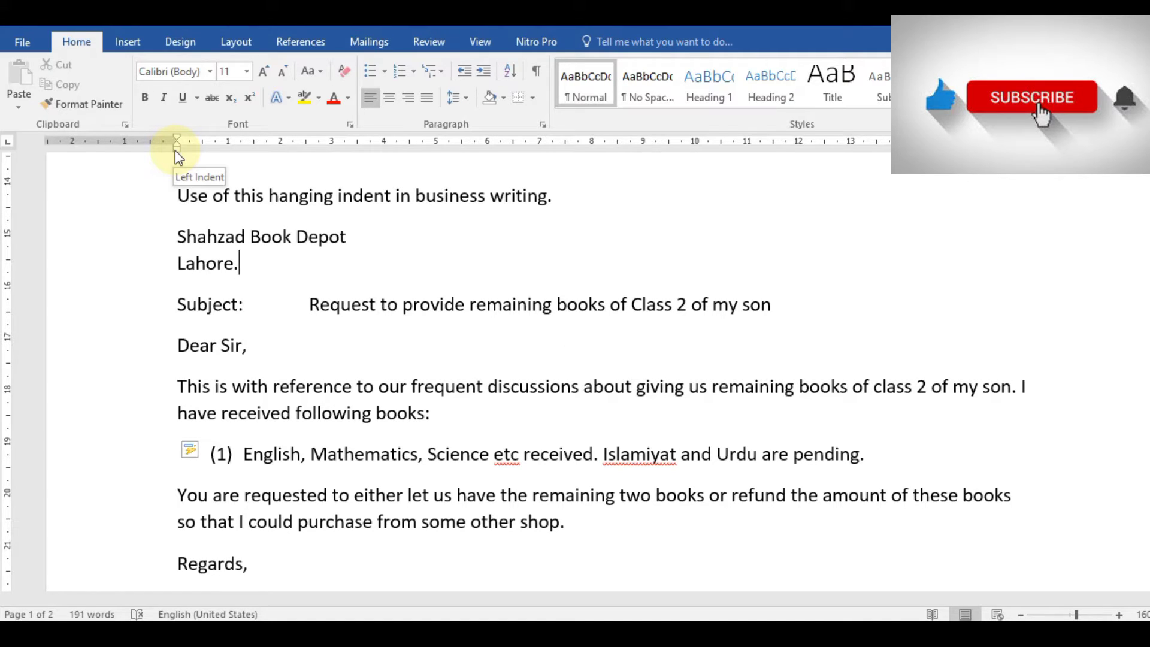
{"action": "left_click", "coordinate": [222, 456]}
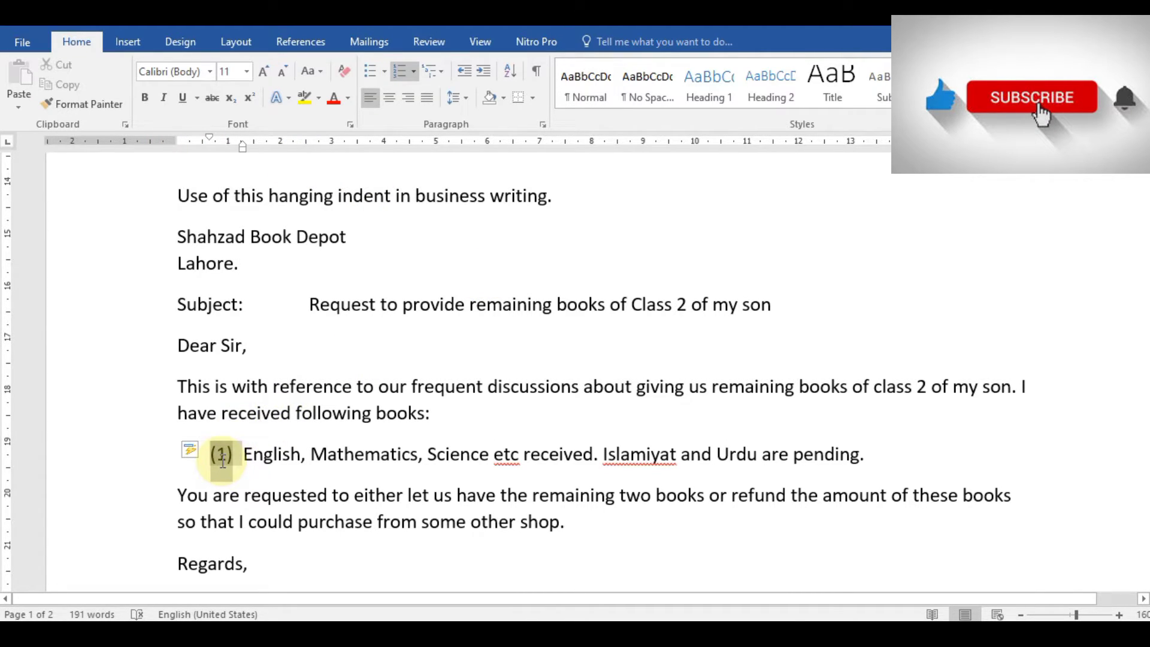
{"action": "left_click", "coordinate": [264, 455]}
{"action": "left_click", "coordinate": [243, 457]}
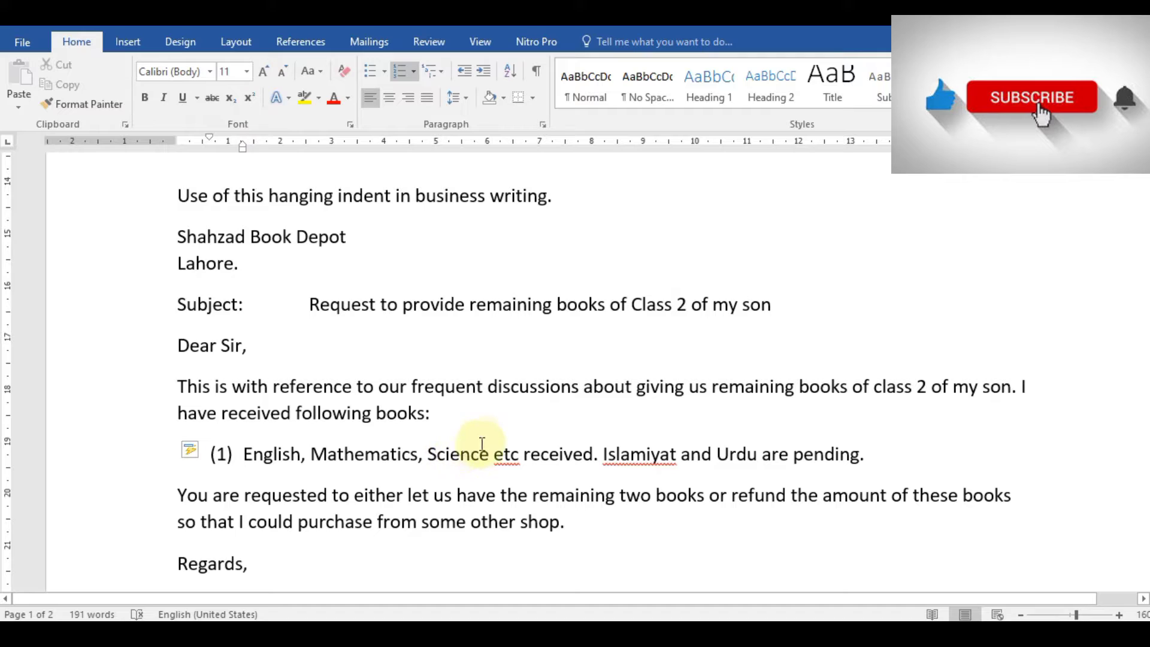
Split "Islamiyat and Urdu are pending." into numbered item (2) and remove its leading space.
{"action": "left_click", "coordinate": [601, 454]}
{"action": "key", "text": "Return"}
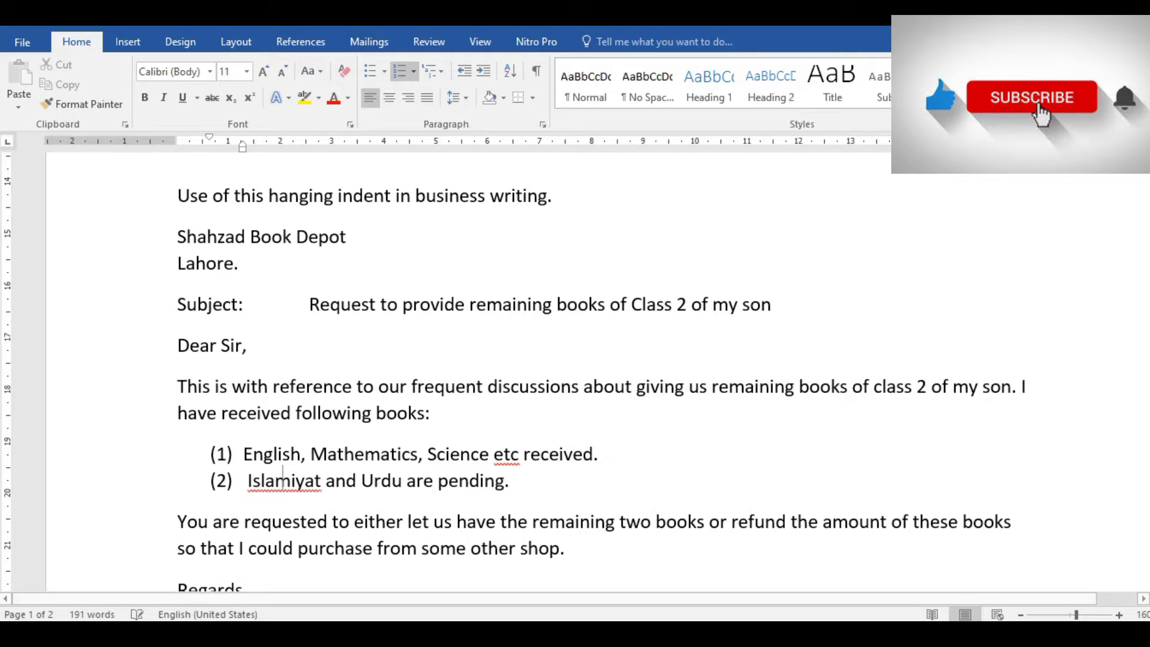
{"action": "key", "text": "Delete"}
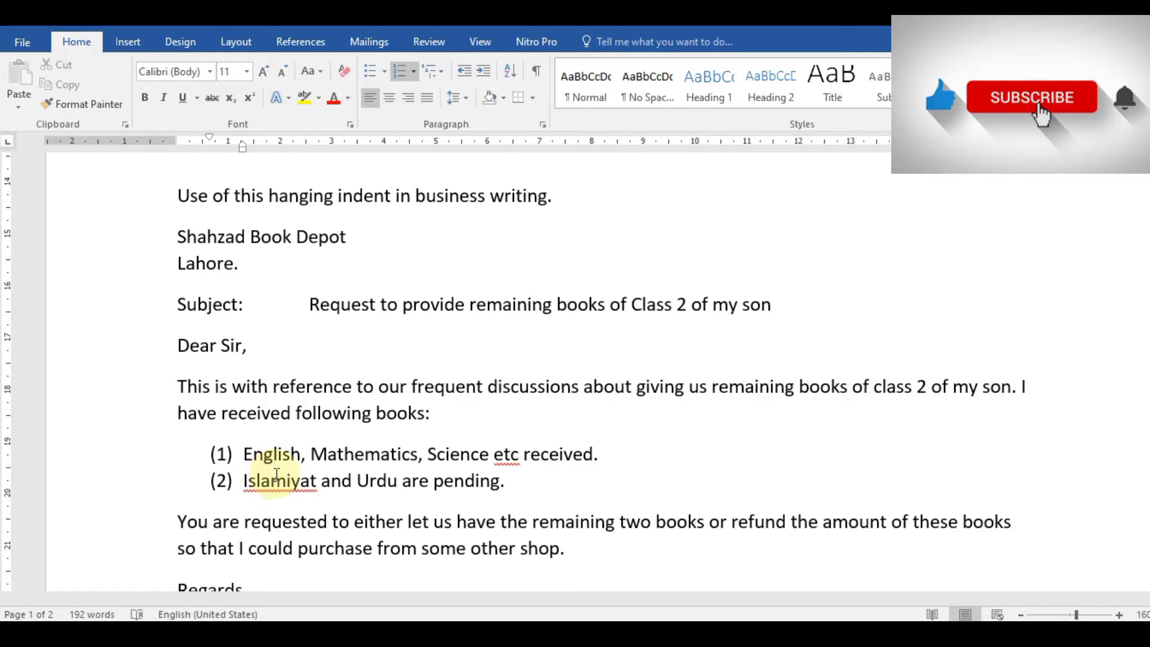
Set numbered items (1) and (2) to a 0.5 cm left indent with a 1 cm hanging indent.
{"action": "left_click", "coordinate": [311, 457]}
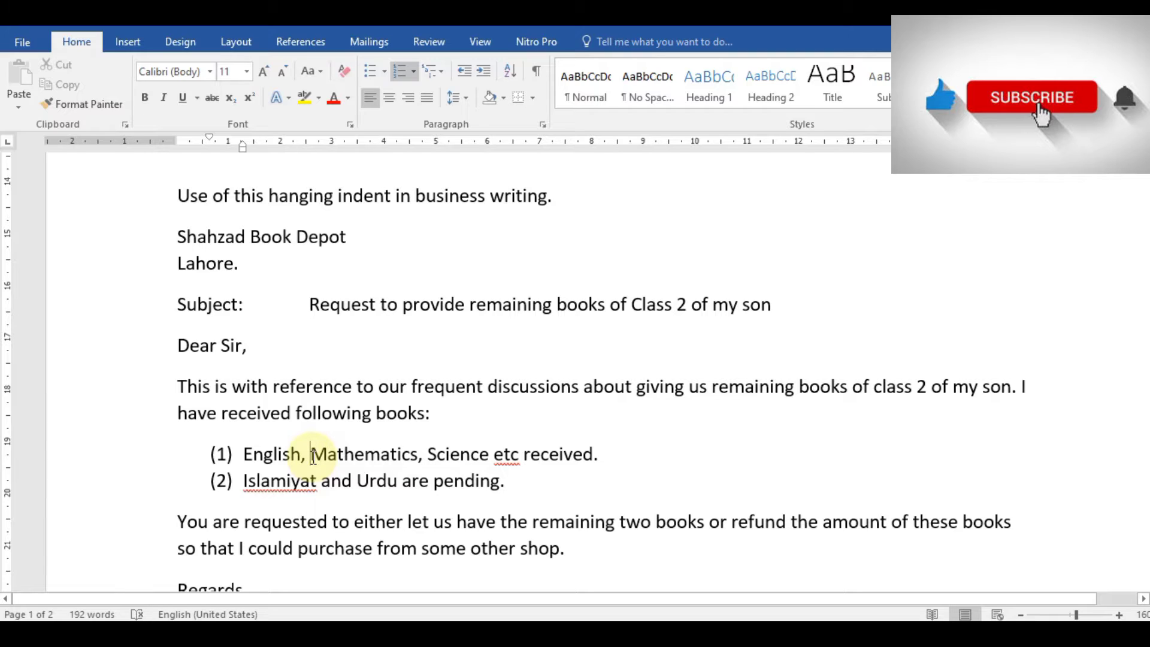
{"action": "key", "text": "shift+Down"}
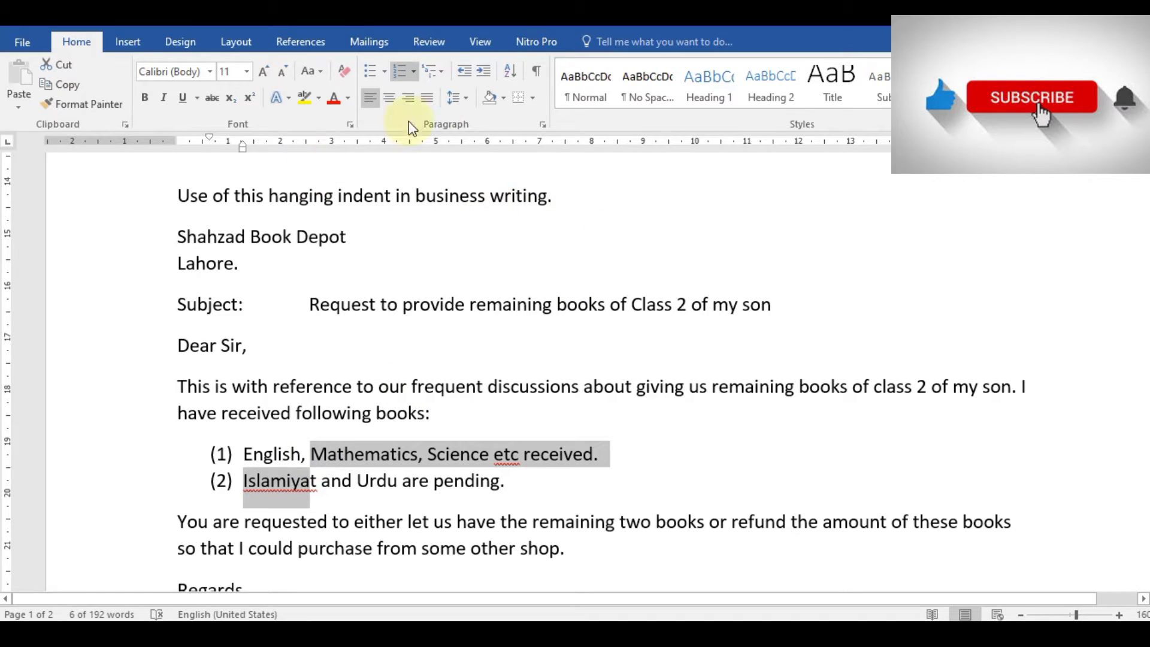
{"action": "left_click", "coordinate": [468, 99]}
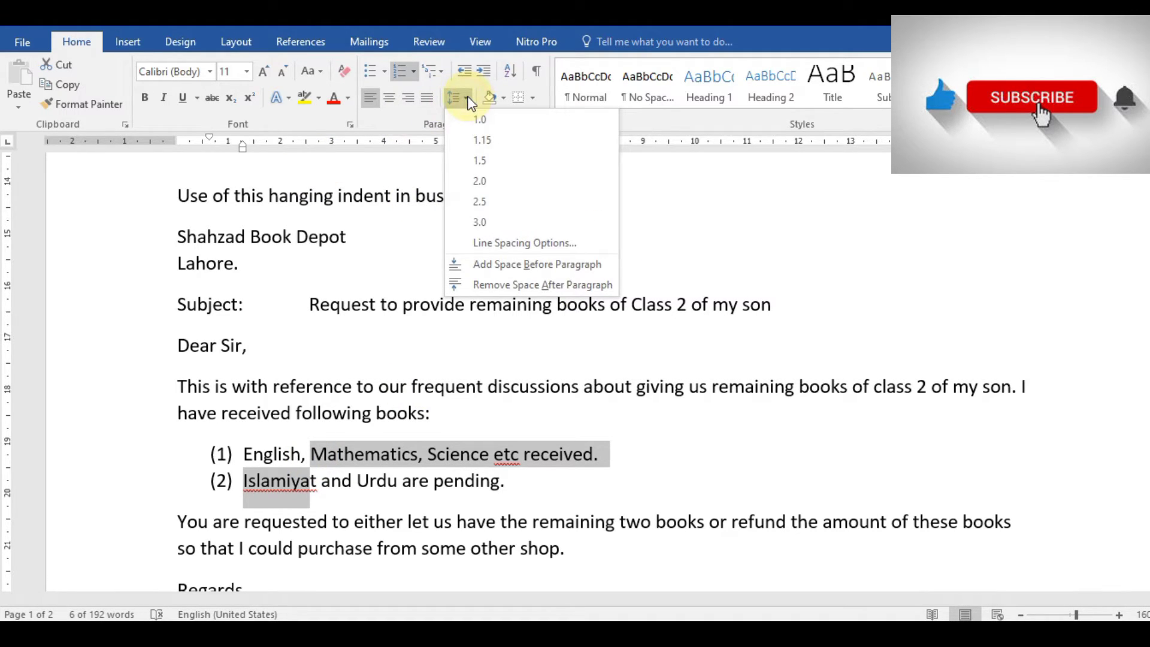
{"action": "left_click", "coordinate": [525, 246]}
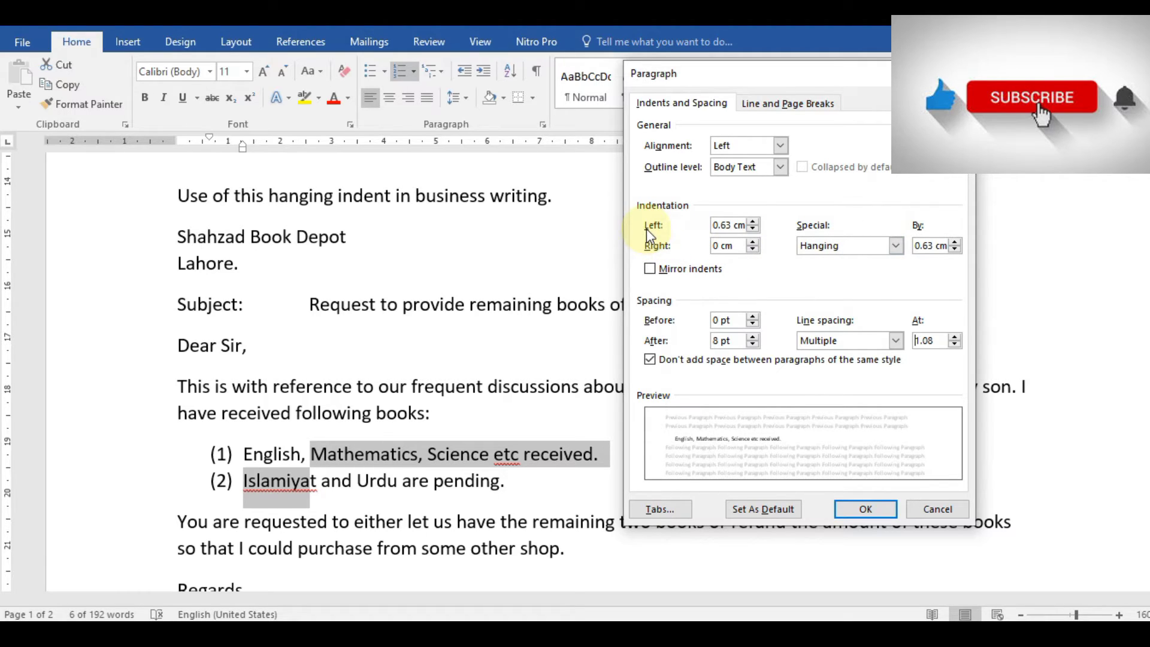
{"action": "left_click", "coordinate": [753, 233]}
{"action": "left_click", "coordinate": [753, 233]}
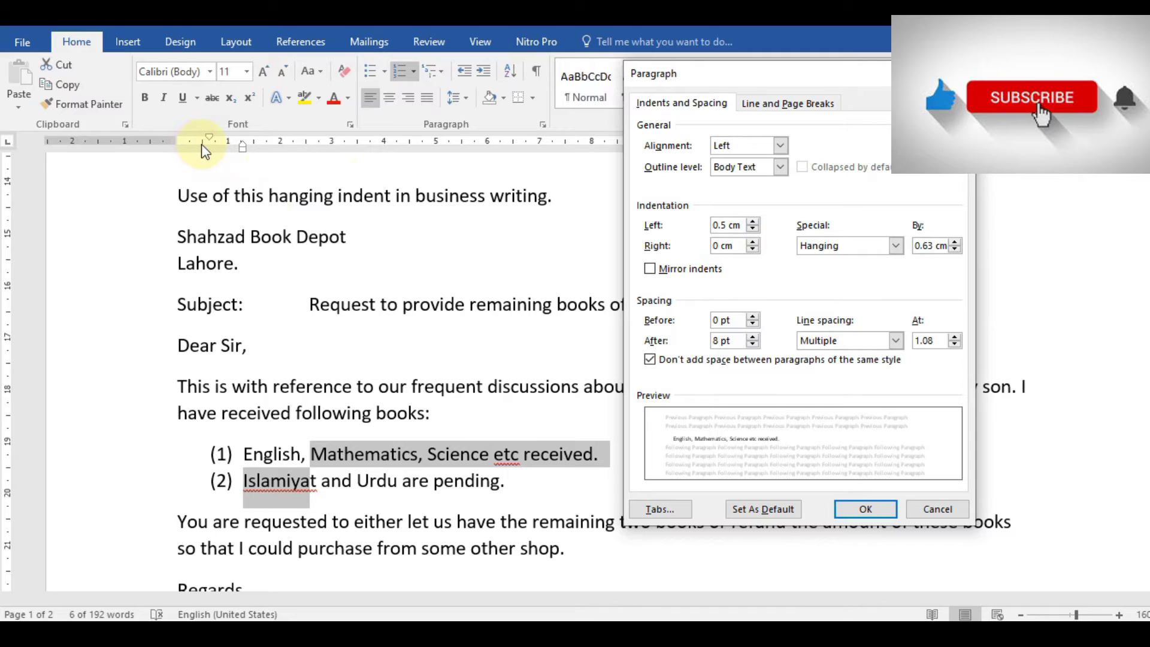
{"action": "left_click", "coordinate": [955, 242]}
{"action": "left_click", "coordinate": [955, 242]}
{"action": "left_click", "coordinate": [955, 242]}
{"action": "left_click", "coordinate": [955, 242]}
{"action": "left_click", "coordinate": [864, 508]}
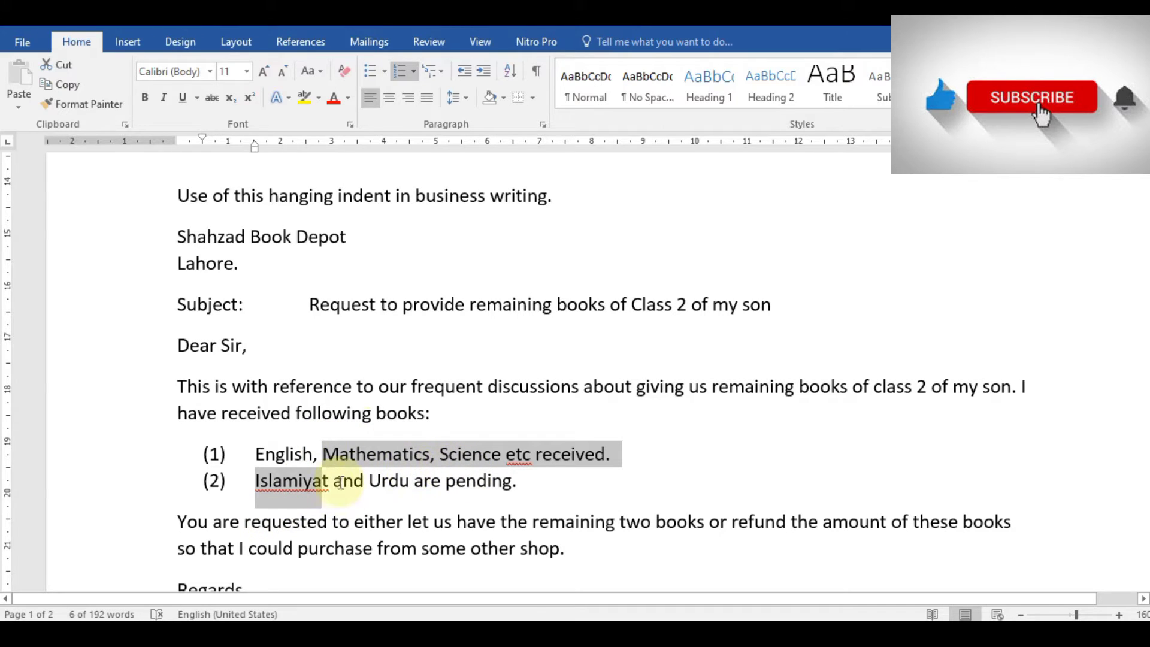
{"action": "left_click", "coordinate": [440, 490]}
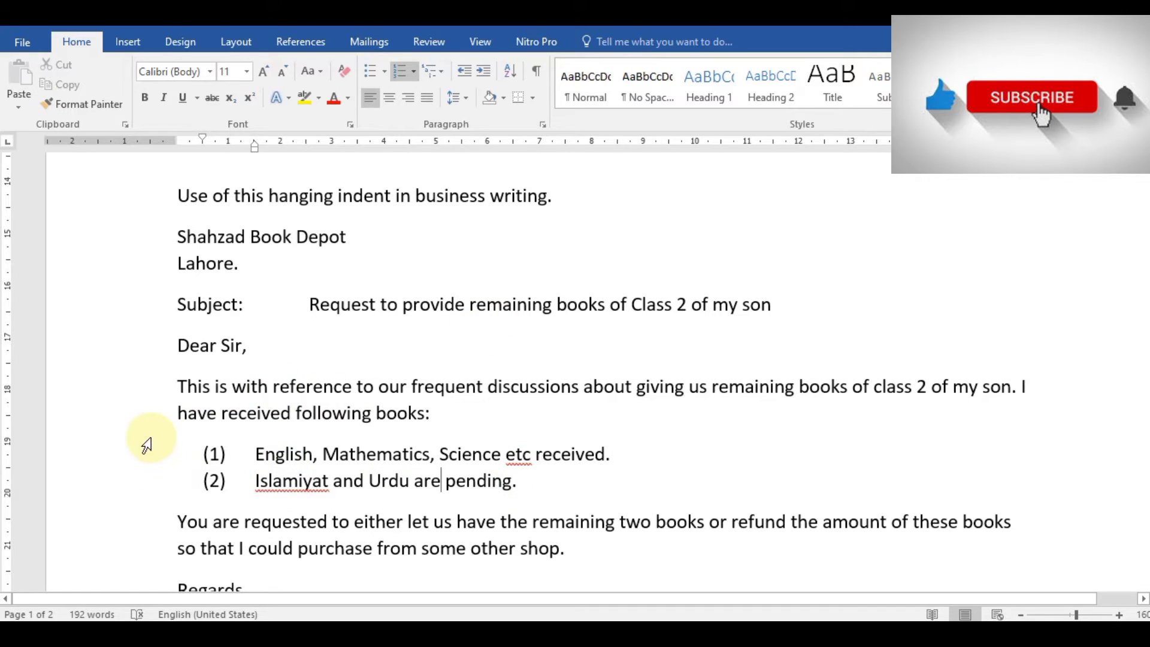
Inspect the paragraph spacing around the numbered list and the paragraph settings of the text ending in "have received following books:".
{"action": "left_click", "coordinate": [433, 414]}
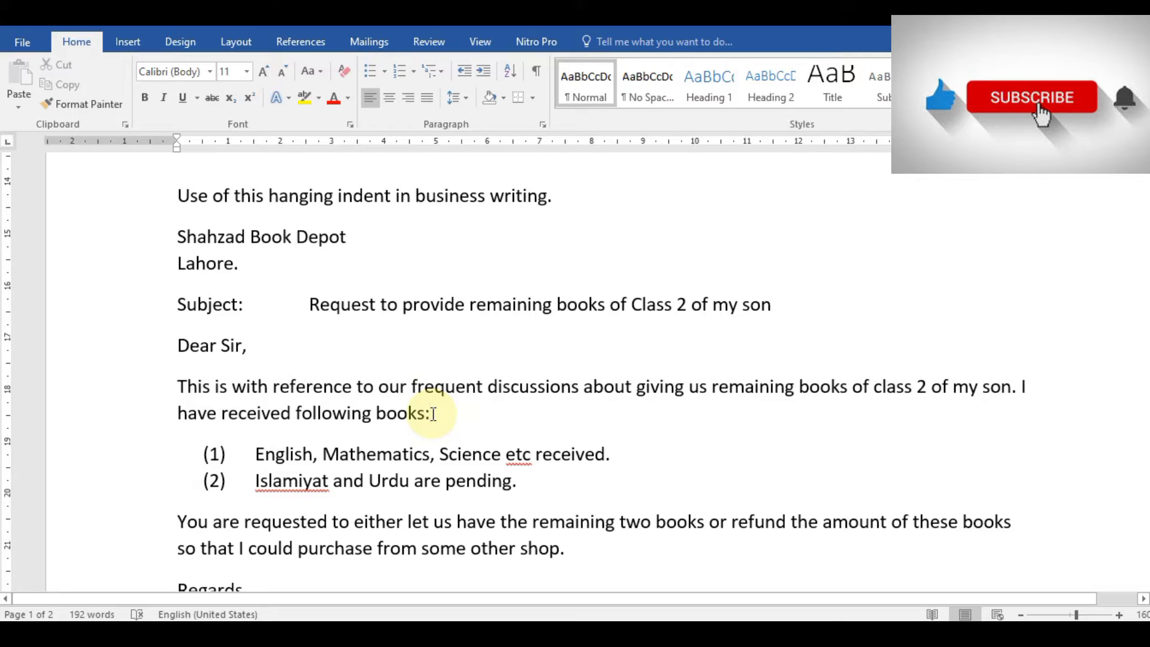
{"action": "key", "text": "Down"}
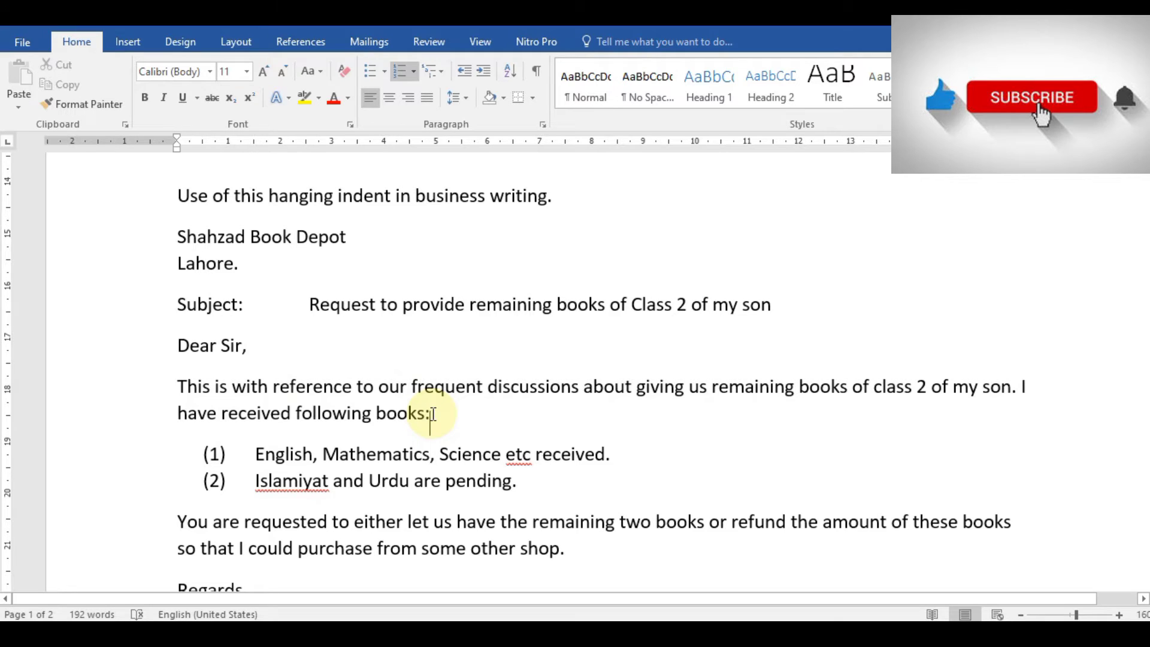
{"action": "key", "text": "Down"}
{"action": "key", "text": "Down"}
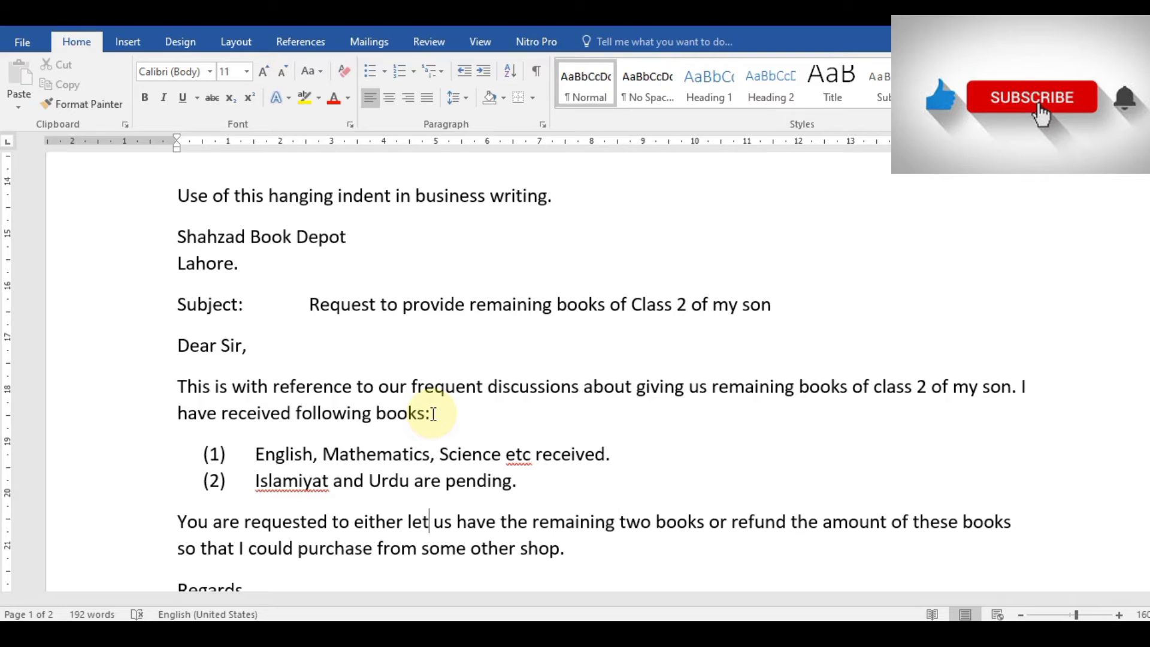
{"action": "key", "text": "Up"}
{"action": "key", "text": "Up"}
{"action": "key", "text": "Up"}
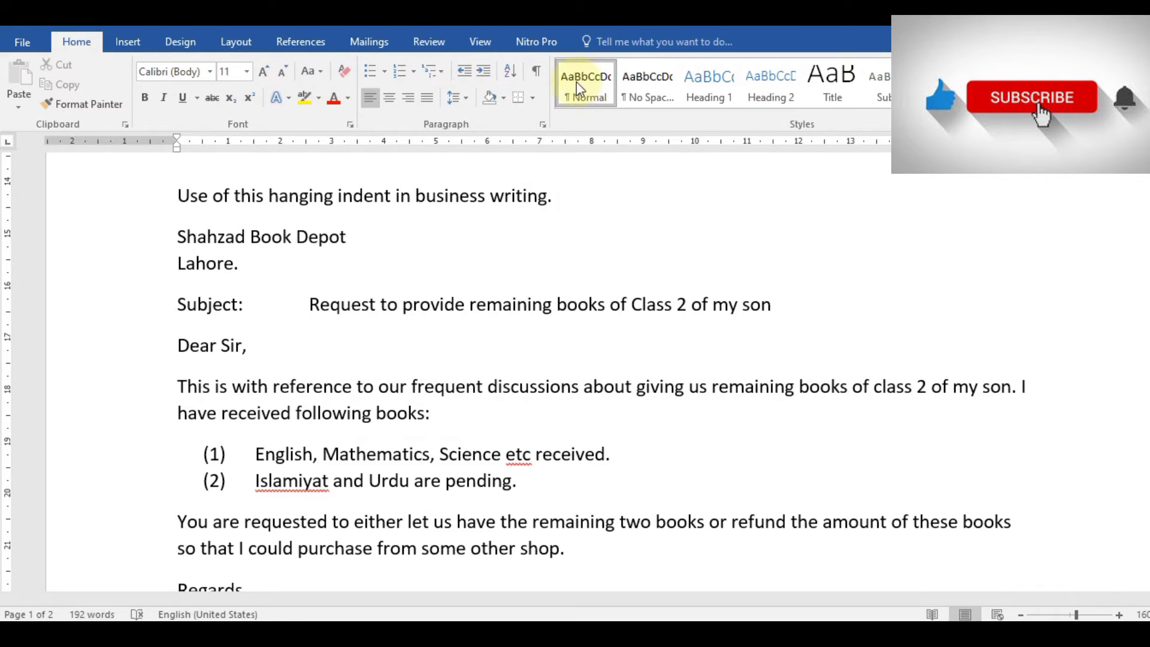
{"action": "left_click", "coordinate": [470, 100]}
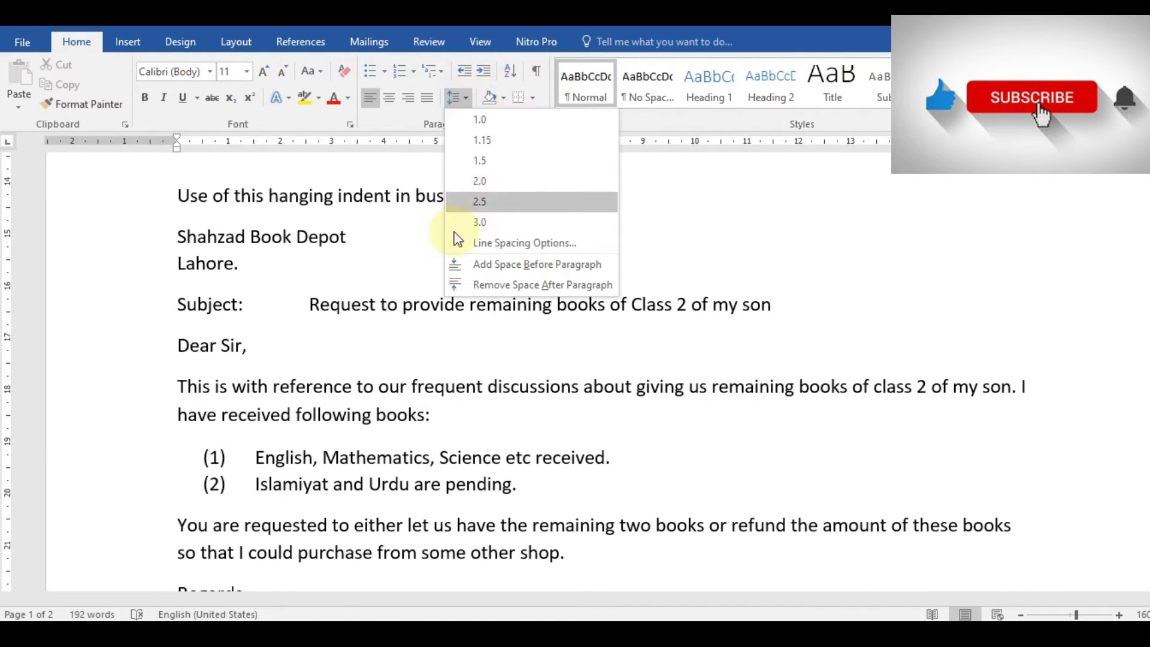
{"action": "left_click", "coordinate": [497, 244]}
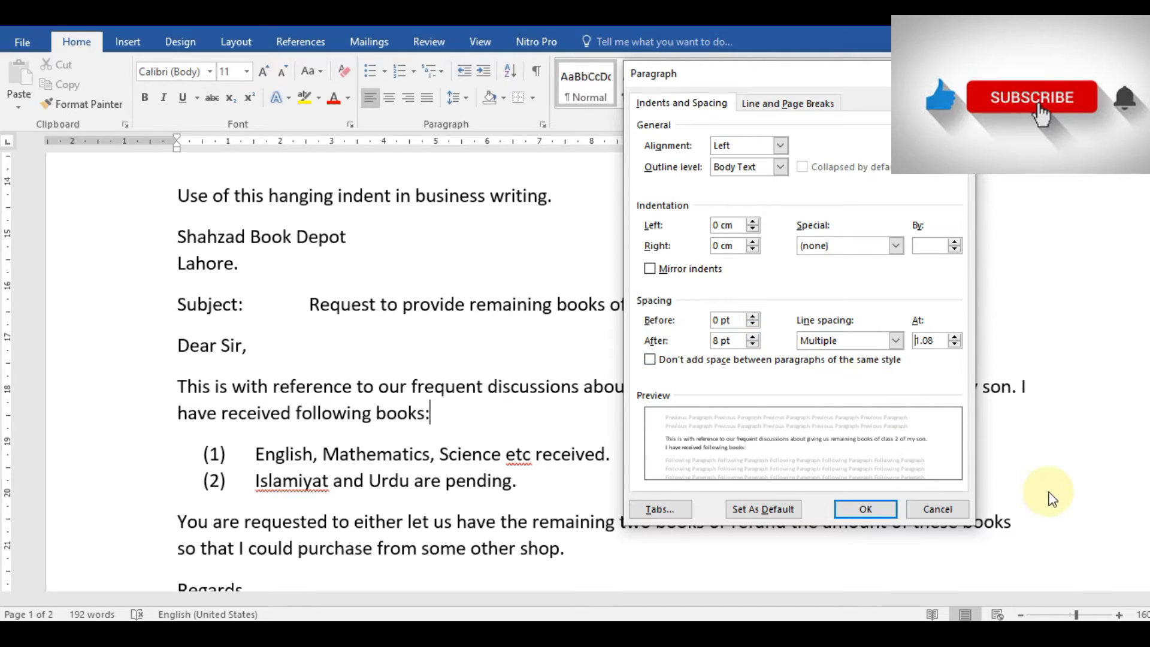
{"action": "left_click", "coordinate": [938, 510]}
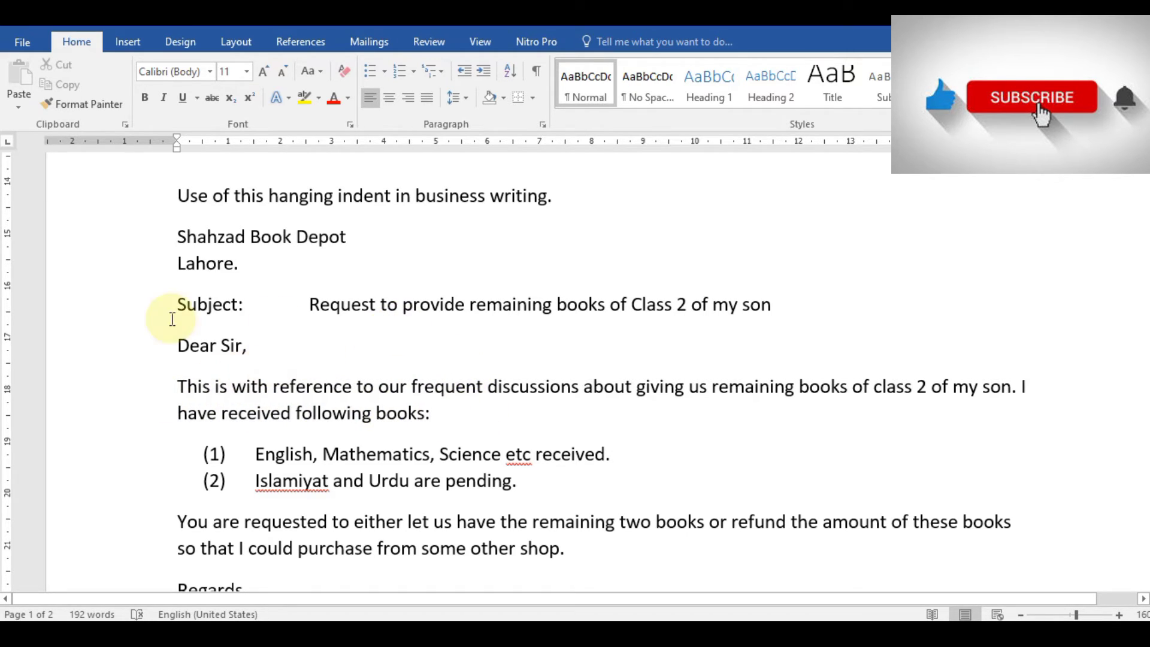
Set the spacing before the "Subject:" line to 12 pt.
{"action": "left_click", "coordinate": [197, 237]}
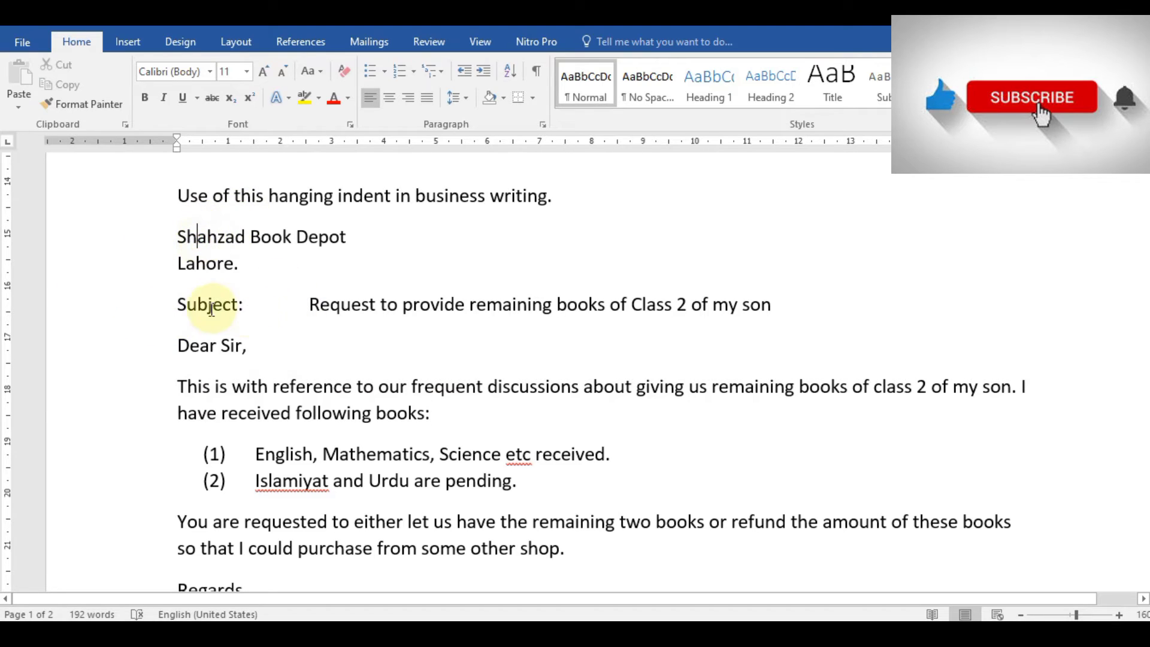
{"action": "left_click", "coordinate": [232, 303]}
{"action": "left_click", "coordinate": [196, 304]}
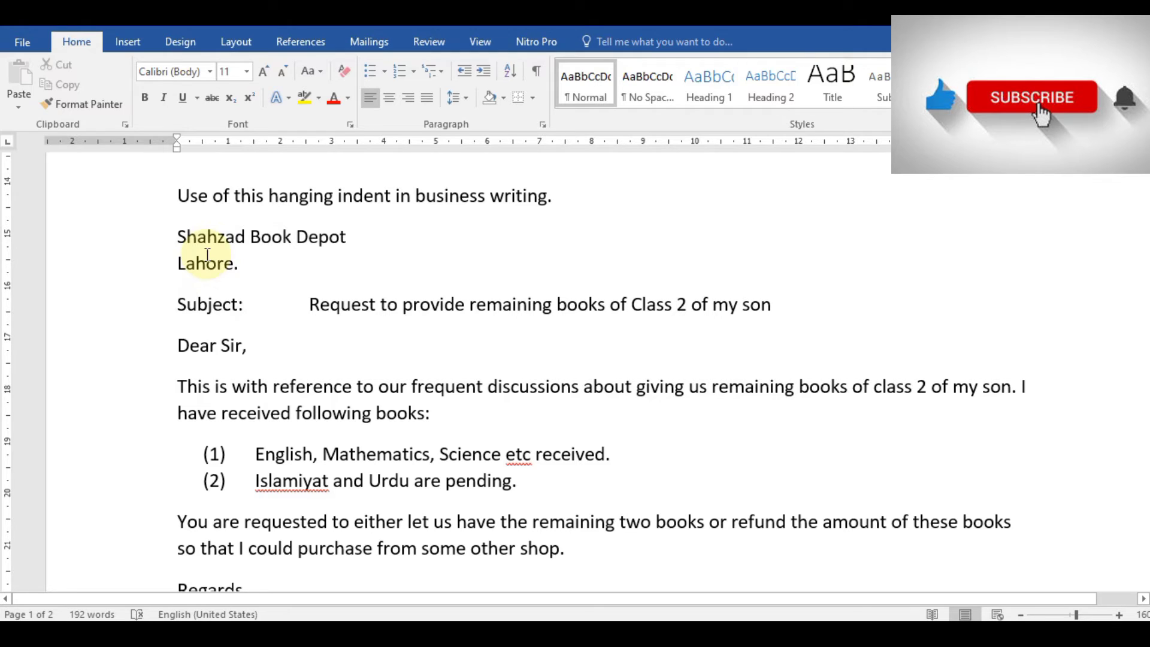
{"action": "left_click", "coordinate": [467, 97]}
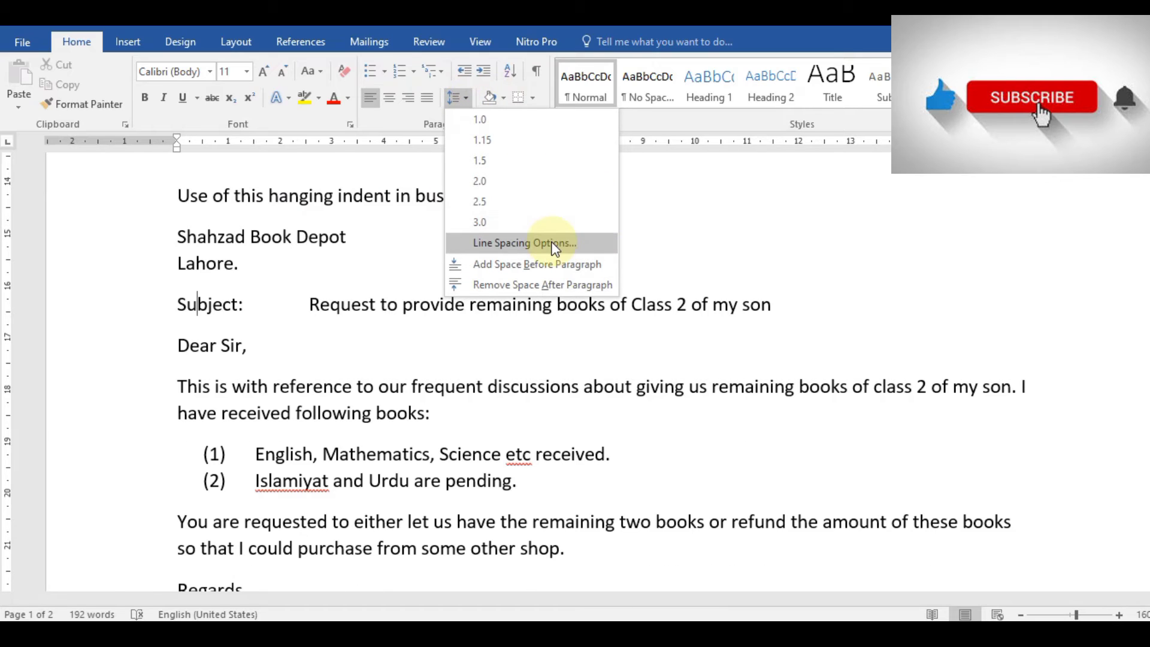
{"action": "left_click", "coordinate": [554, 246]}
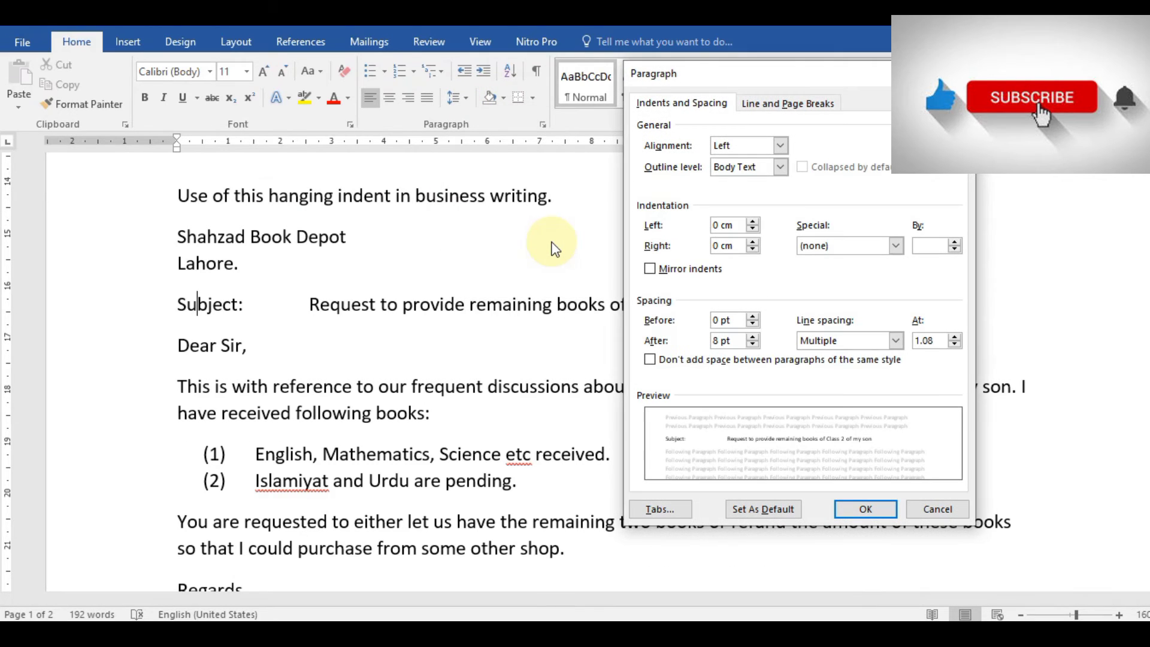
{"action": "double_click", "coordinate": [754, 317]}
{"action": "left_click", "coordinate": [864, 509]}
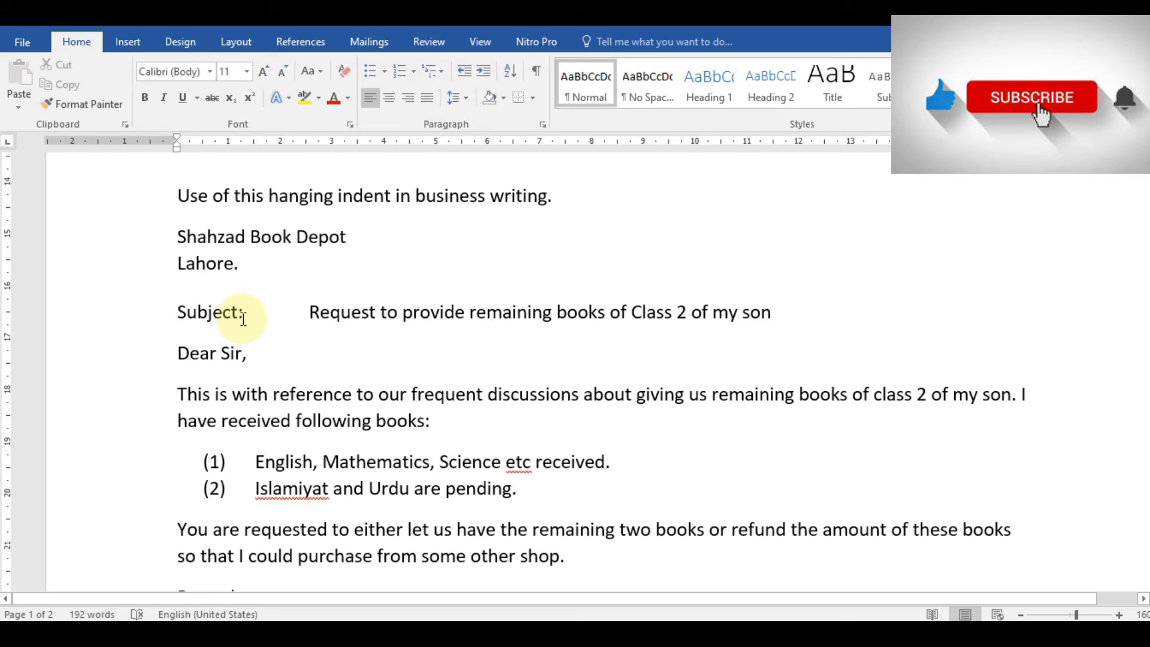
Set the spacing after the "Subject:" line to 18 pt.
{"action": "left_click", "coordinate": [468, 97]}
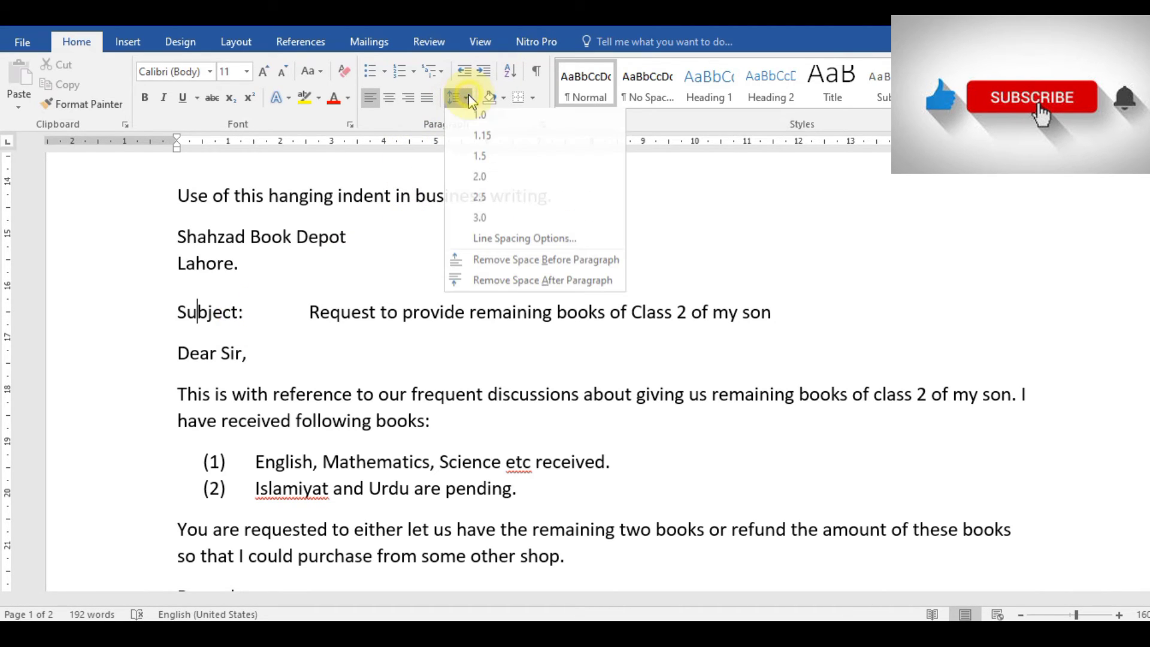
{"action": "left_click", "coordinate": [503, 240]}
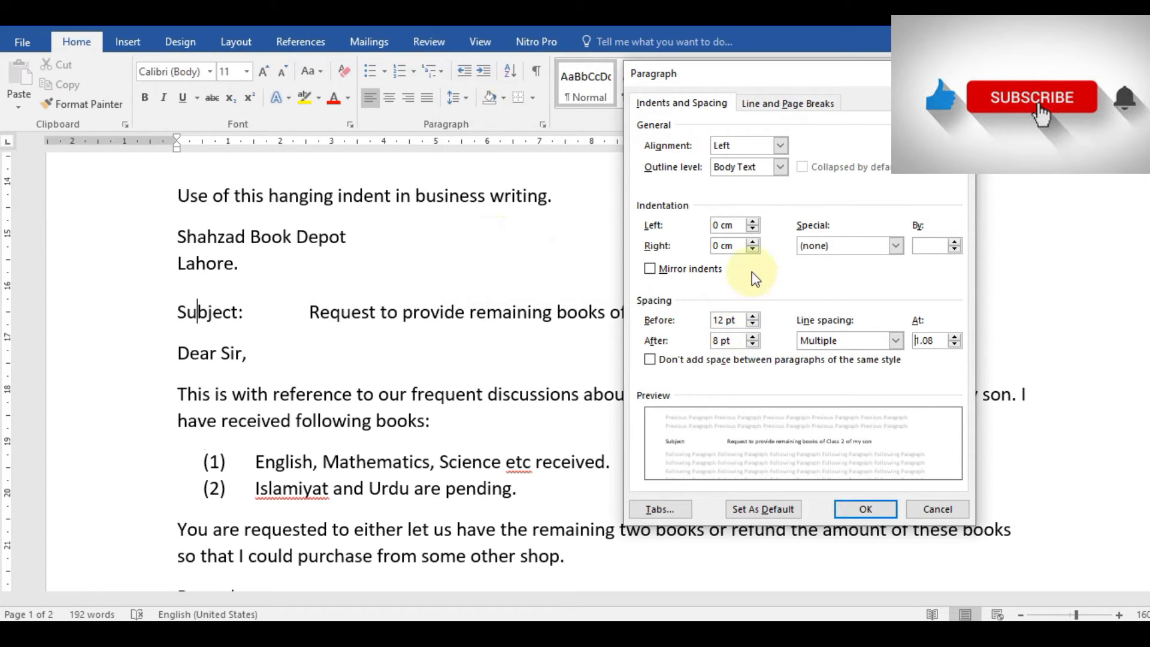
{"action": "left_click", "coordinate": [753, 337]}
{"action": "left_click", "coordinate": [753, 337]}
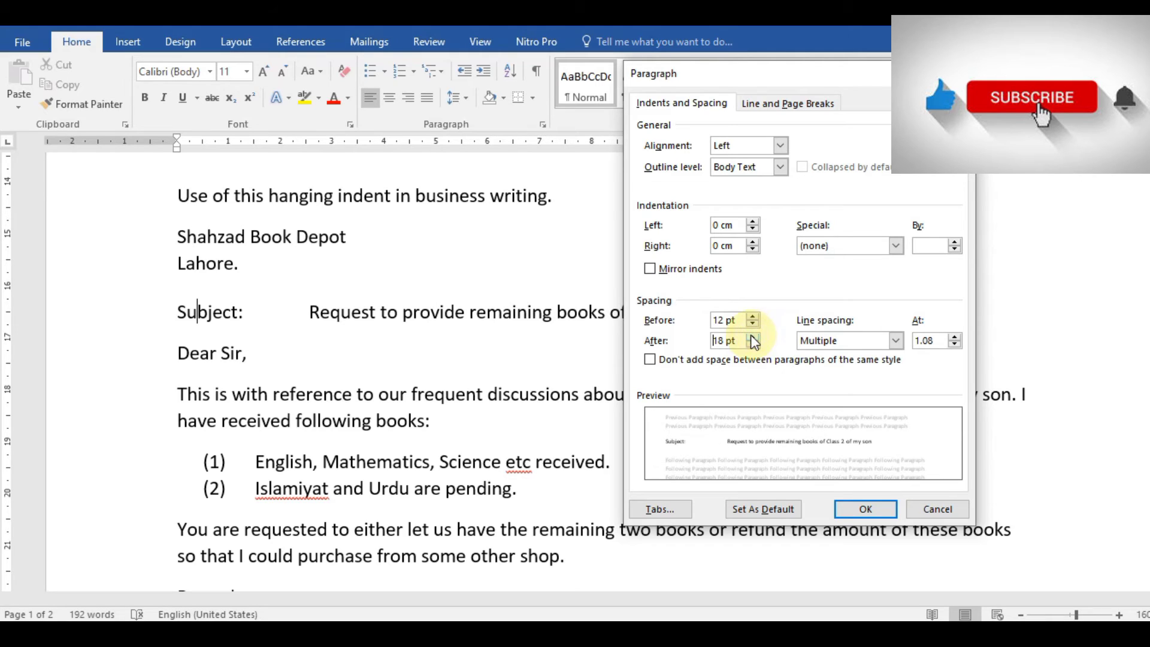
{"action": "left_click", "coordinate": [875, 514]}
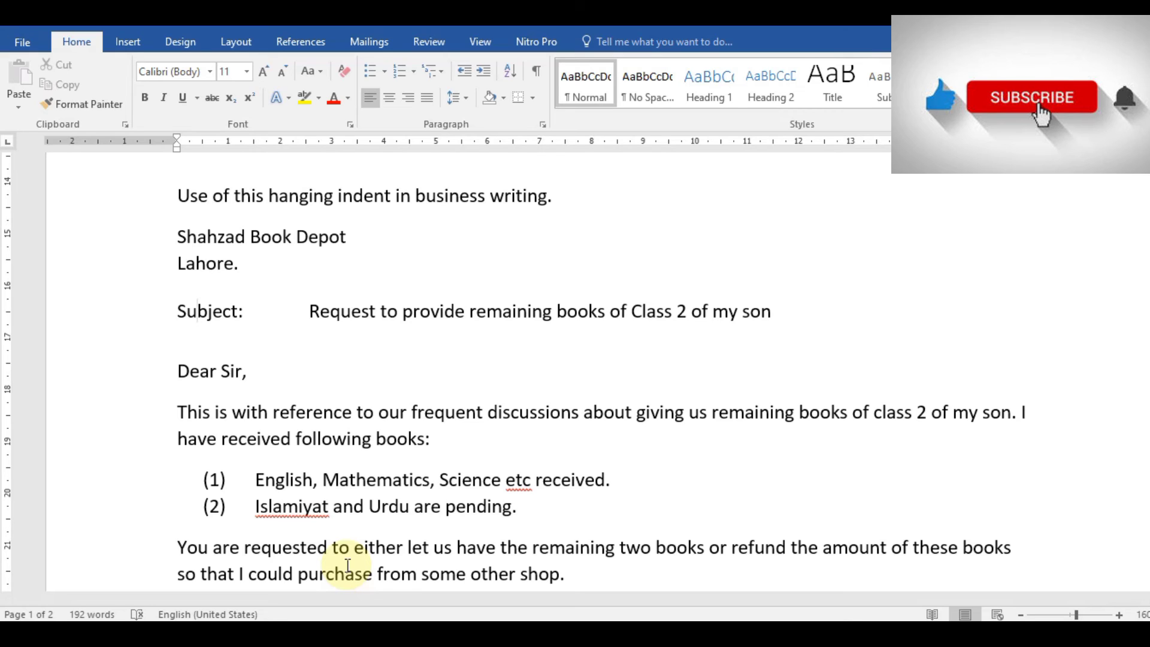
Look through the letter's paragraph spacing from the subject line down past "Regards," and back up.
{"action": "key", "text": "Down"}
{"action": "key", "text": "Down"}
{"action": "key", "text": "Down"}
{"action": "key", "text": "Down"}
{"action": "key", "text": "Down"}
{"action": "key", "text": "Down"}
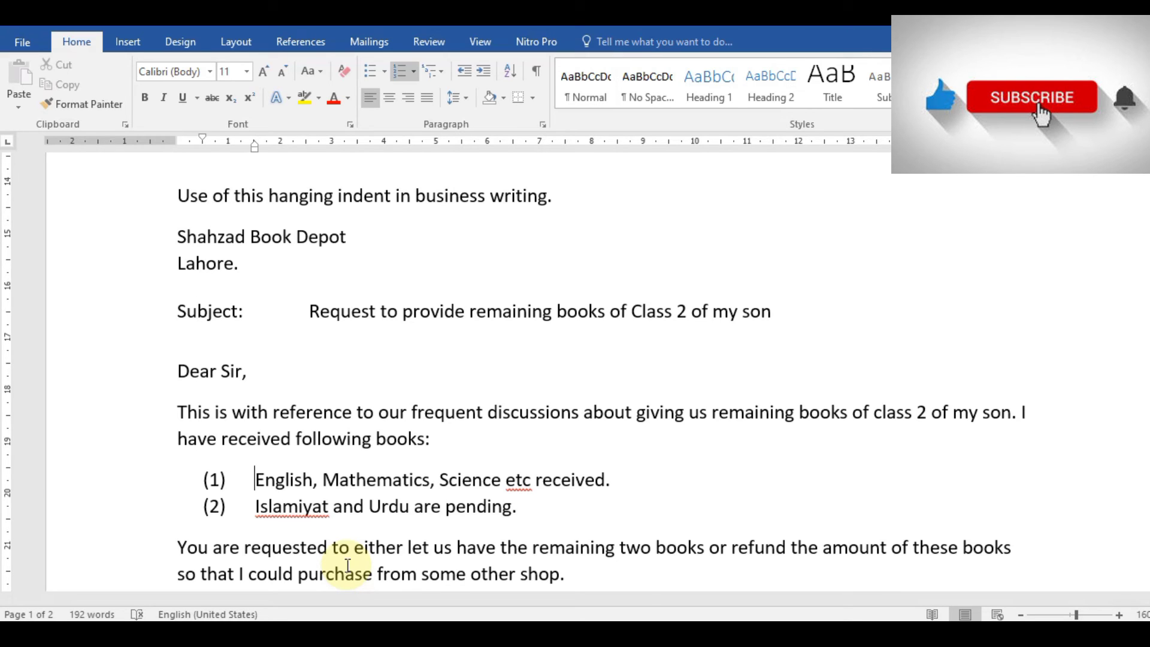
{"action": "key", "text": "Down"}
{"action": "key", "text": "Down"}
{"action": "key", "text": "Down"}
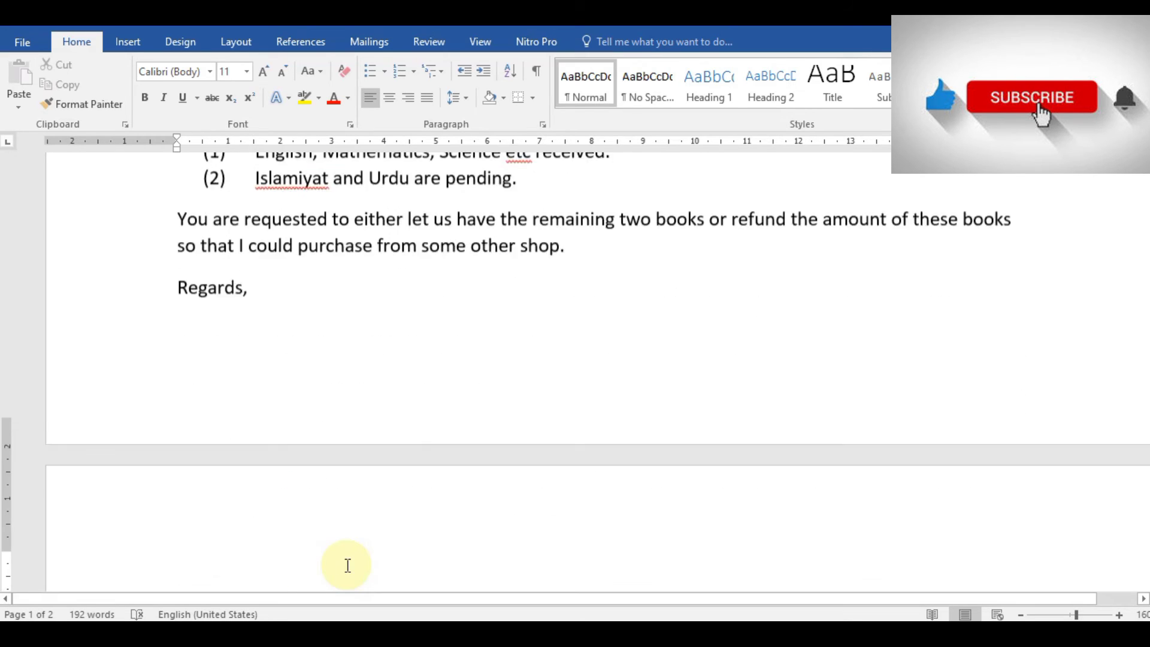
{"action": "key", "text": "Up"}
{"action": "key", "text": "Up"}
{"action": "key", "text": "Up"}
{"action": "key", "text": "Up"}
{"action": "key", "text": "Up"}
{"action": "key", "text": "Up"}
{"action": "key", "text": "Up"}
{"action": "key", "text": "Up"}
{"action": "key", "text": "Up"}
{"action": "key", "text": "Up"}
{"action": "key", "text": "Up"}
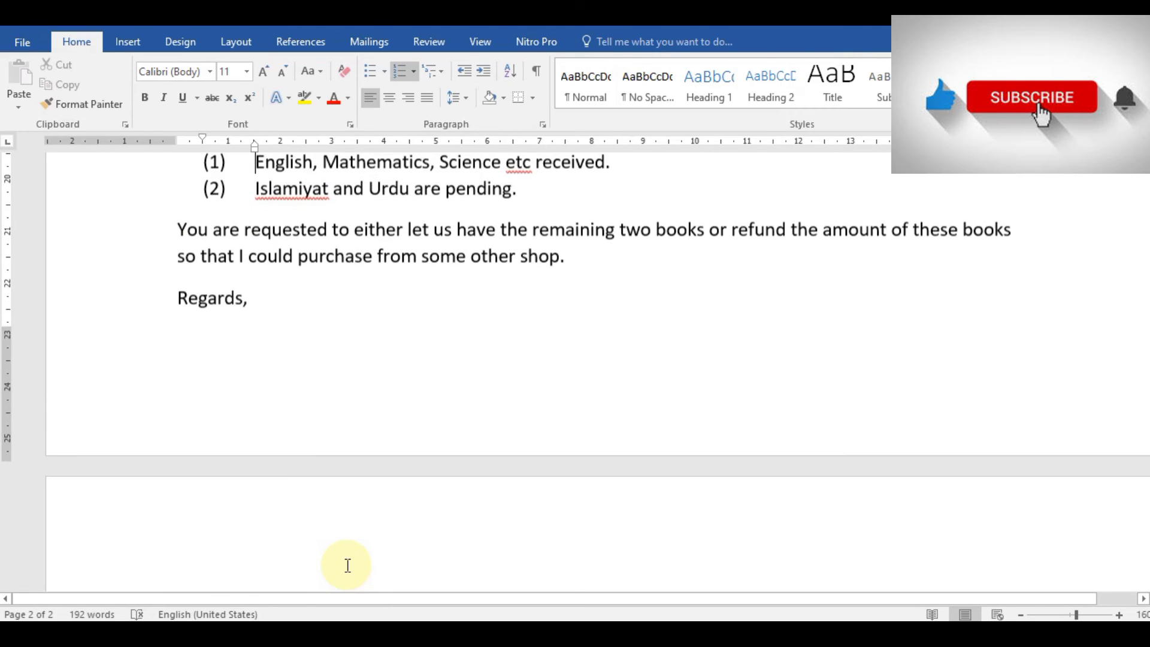
{"action": "key", "text": "Up"}
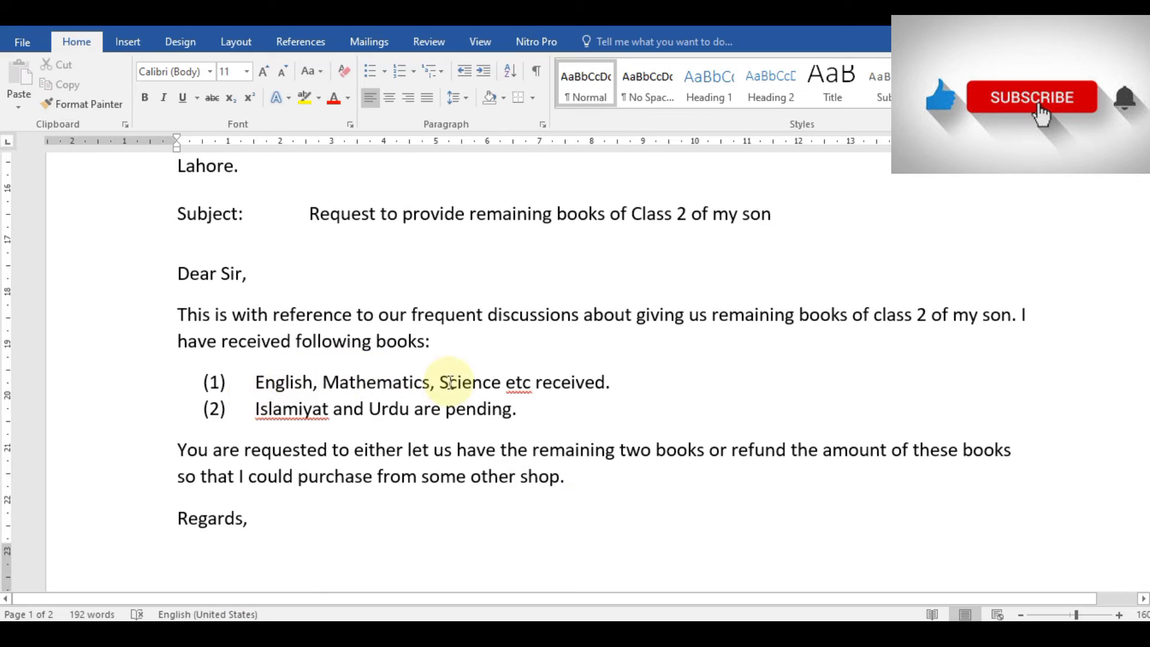
Set numbered item (1), "English, Mathematics, Science etc received.", to 12 pt spacing after and Double line spacing.
{"action": "left_click", "coordinate": [274, 381]}
{"action": "left_click", "coordinate": [269, 409]}
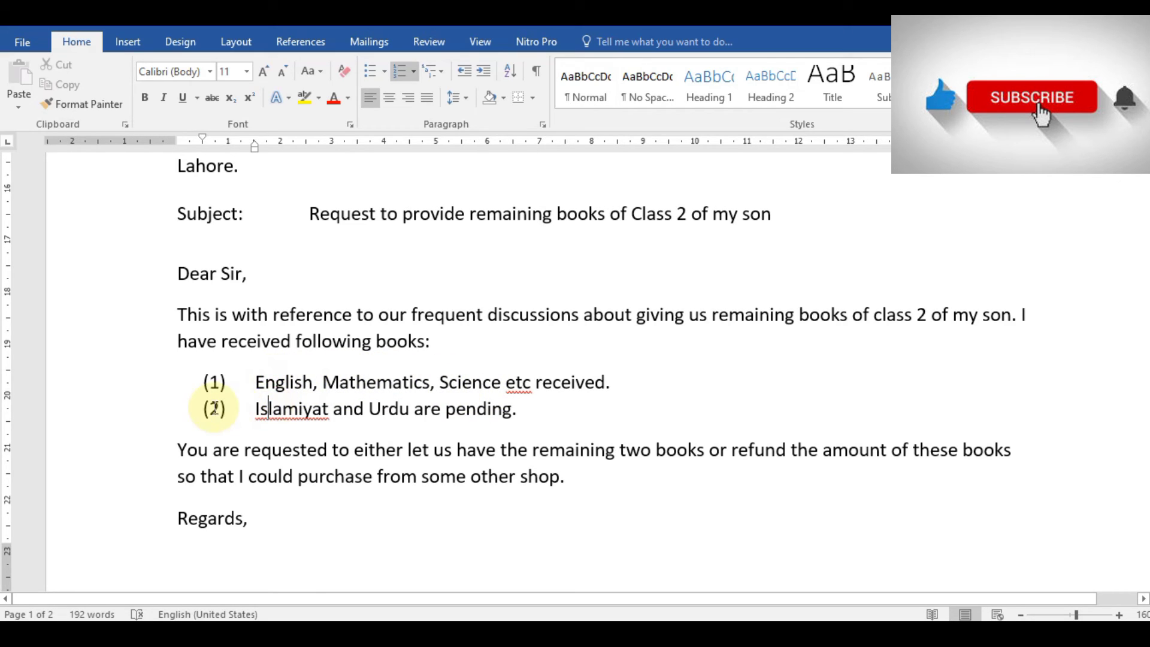
{"action": "left_click", "coordinate": [320, 382]}
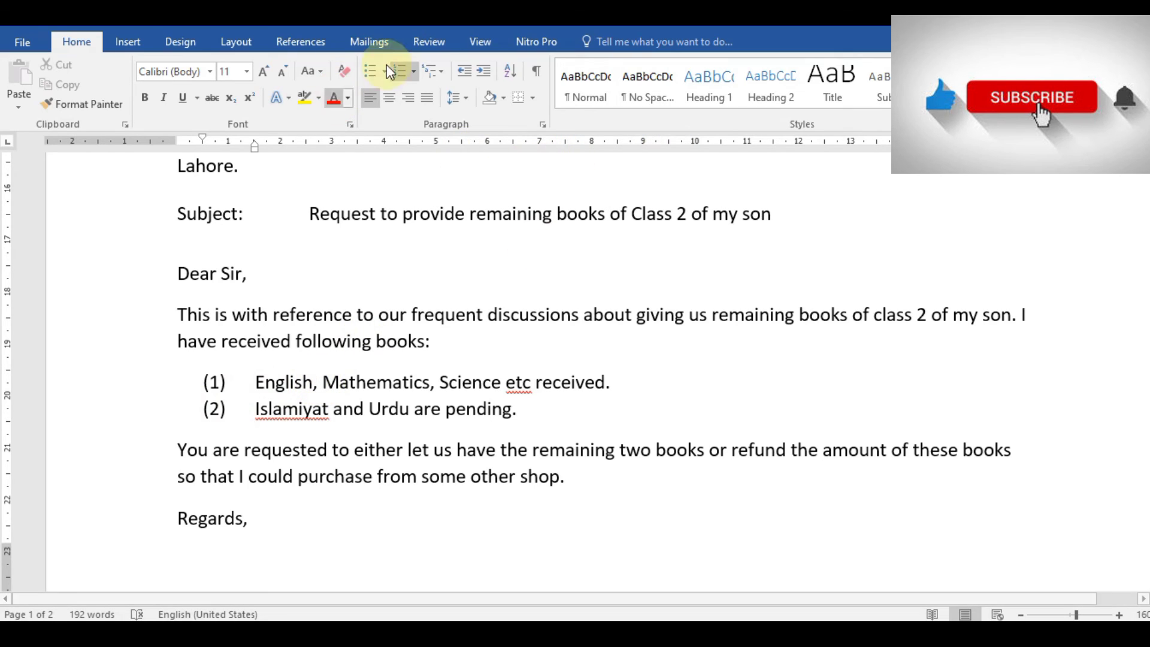
{"action": "left_click", "coordinate": [468, 100]}
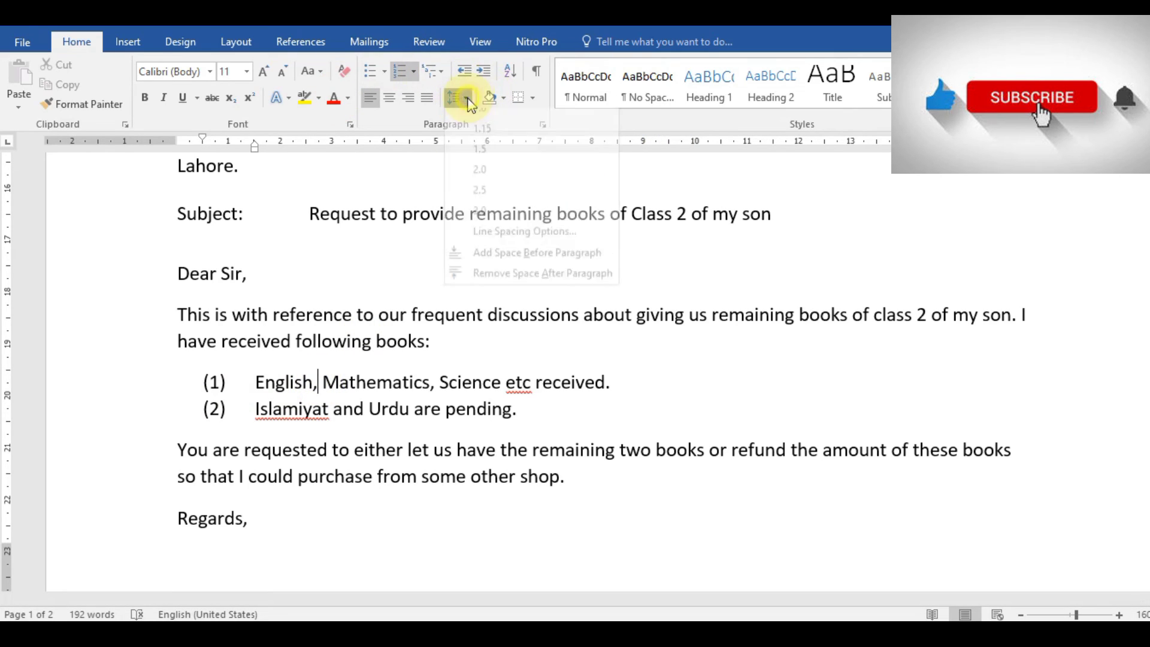
{"action": "left_click", "coordinate": [495, 235]}
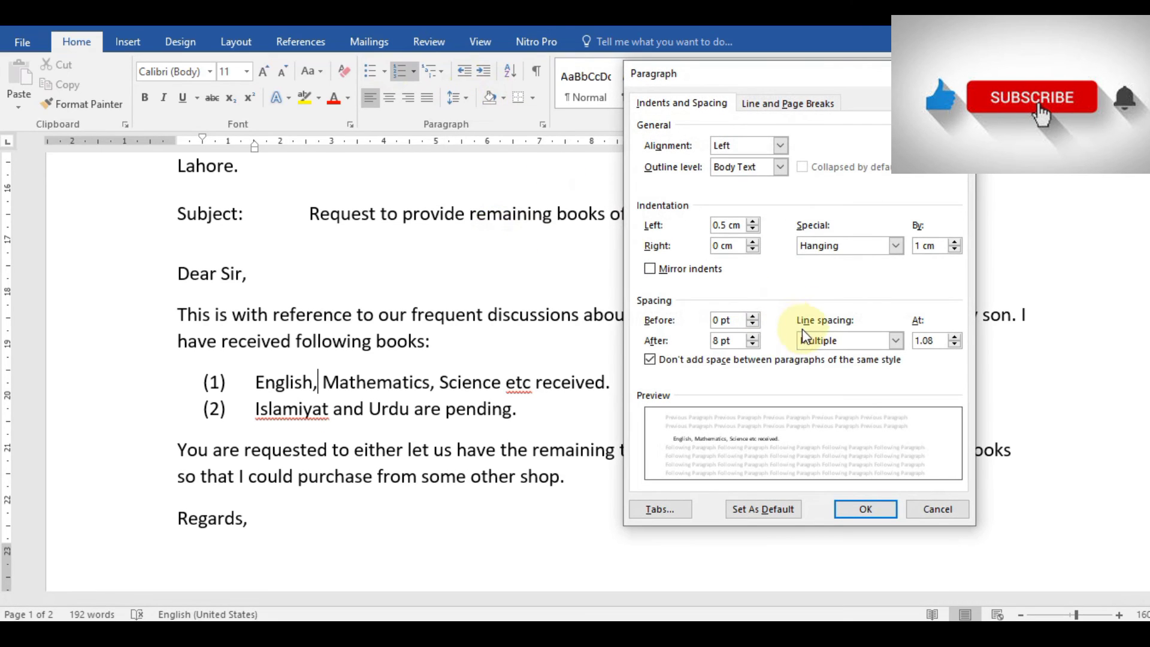
{"action": "left_click", "coordinate": [753, 336]}
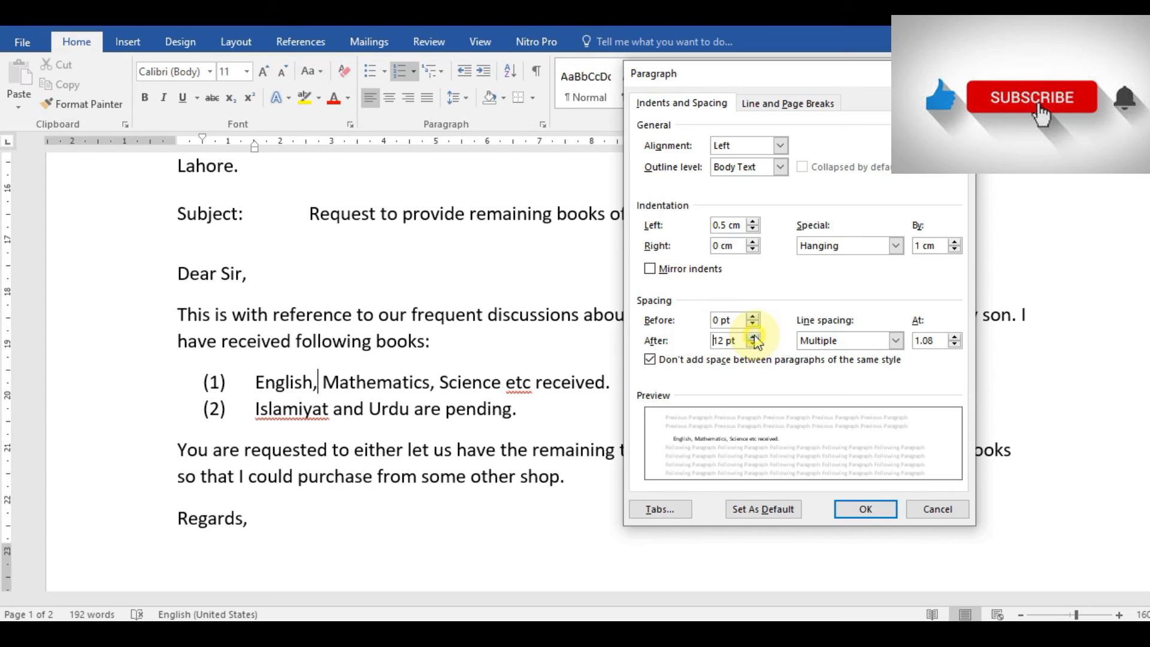
{"action": "left_click", "coordinate": [896, 341]}
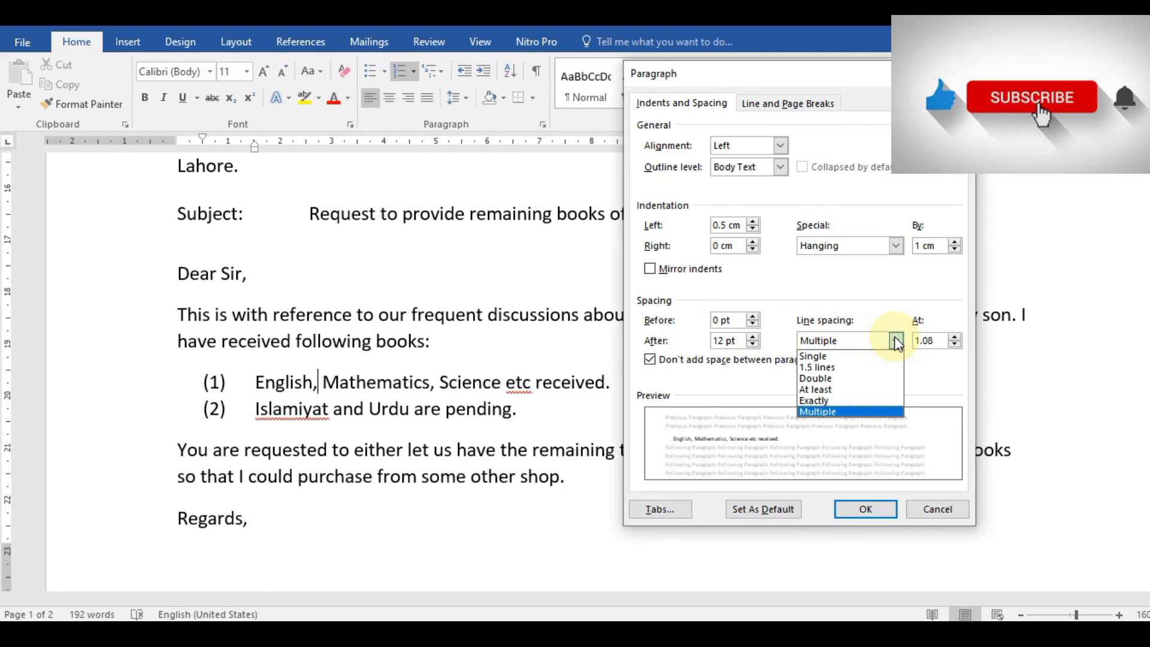
{"action": "left_click", "coordinate": [839, 379]}
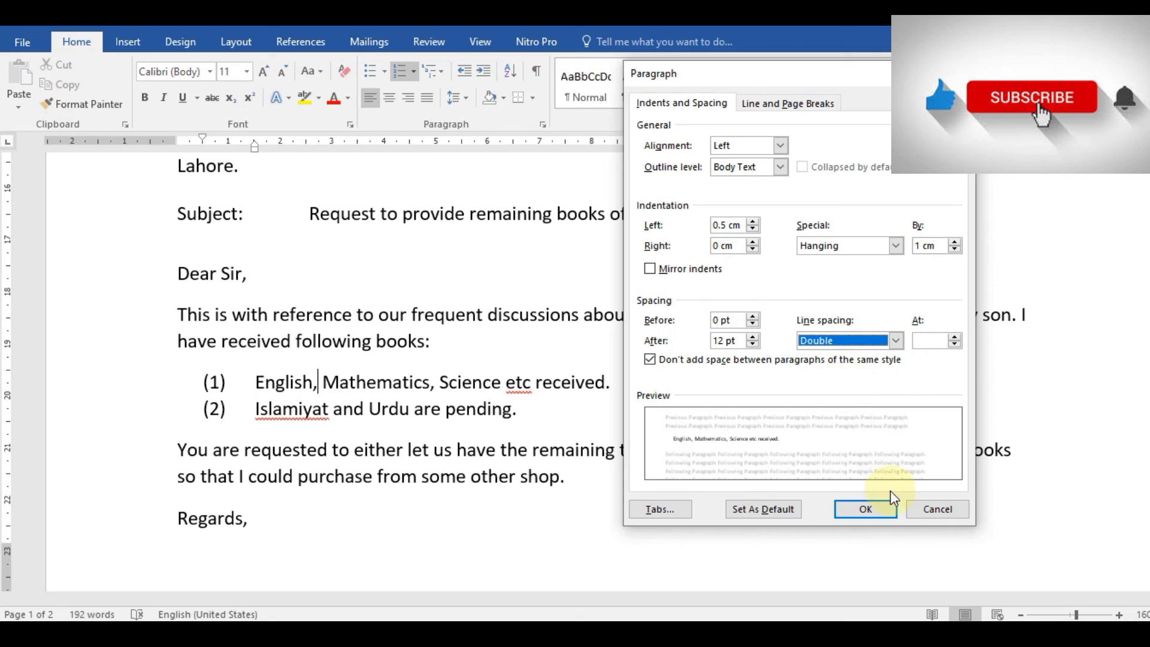
{"action": "left_click", "coordinate": [855, 509]}
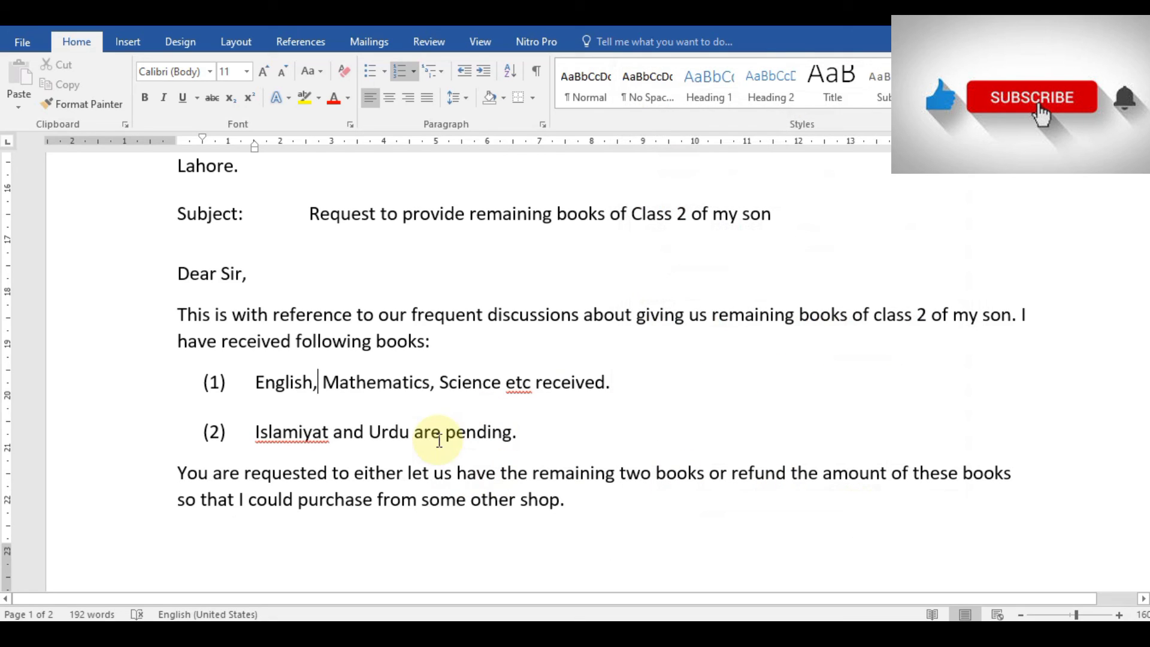